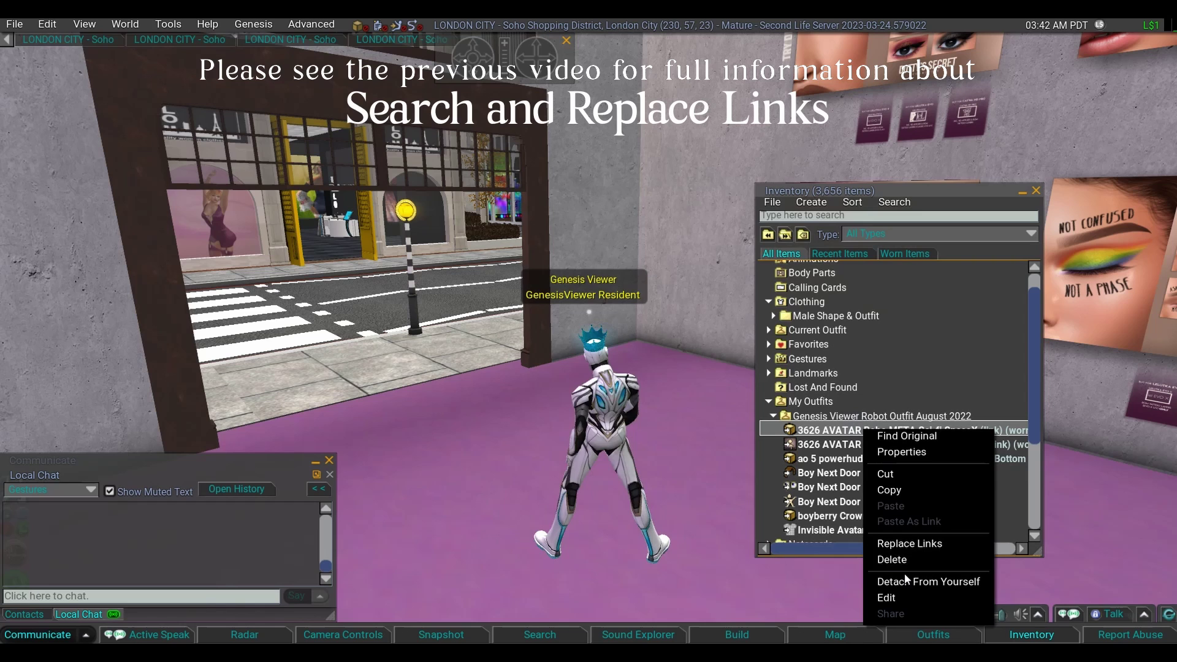
# Open Replace Links for the 3626 AVATAR link, browse the Objects folder, then close the inventory.
pyautogui.click(908, 544)
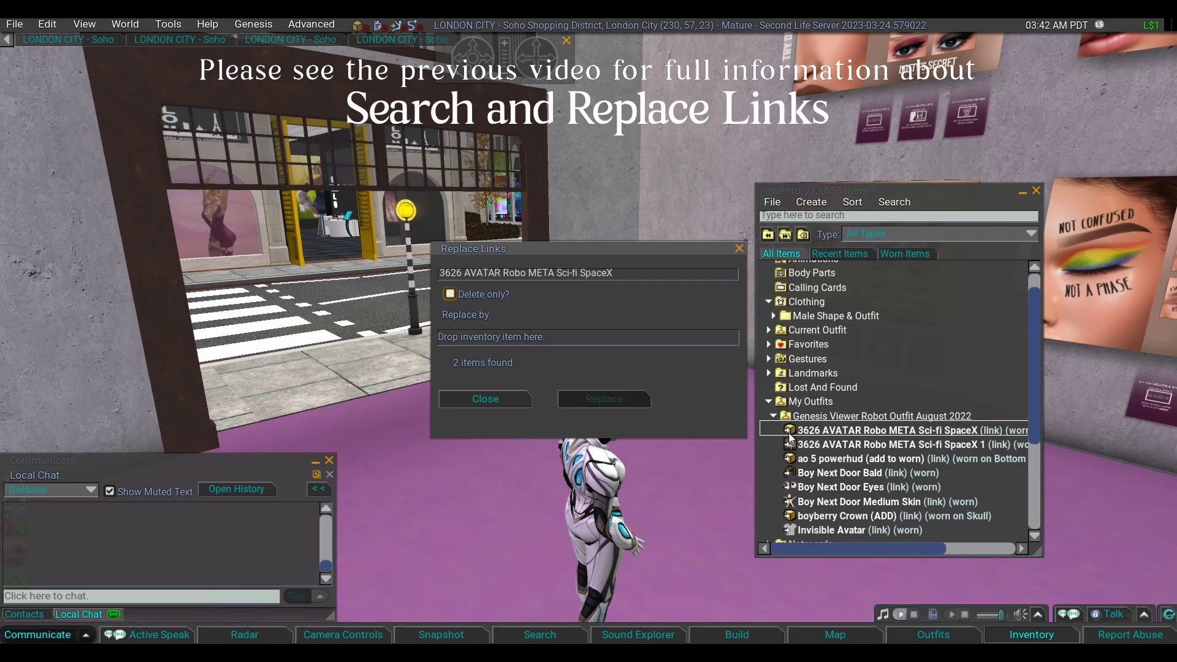
pyautogui.scroll(2, 779, 405)
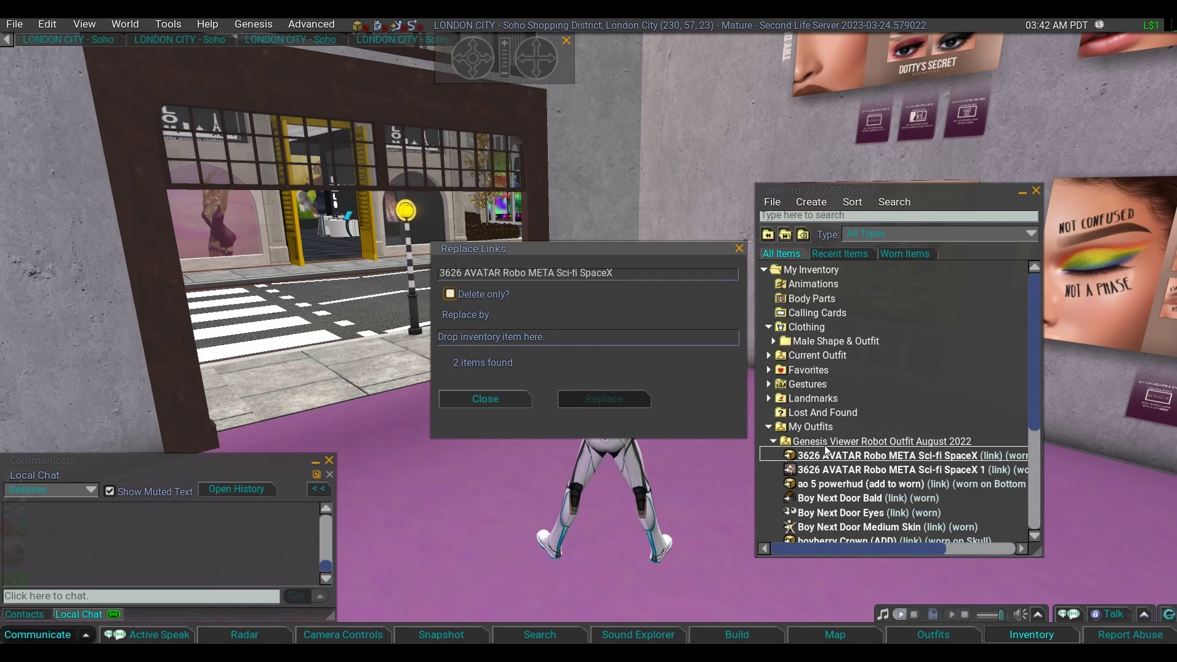
pyautogui.scroll(-4, 828, 450)
pyautogui.scroll(-6, 826, 448)
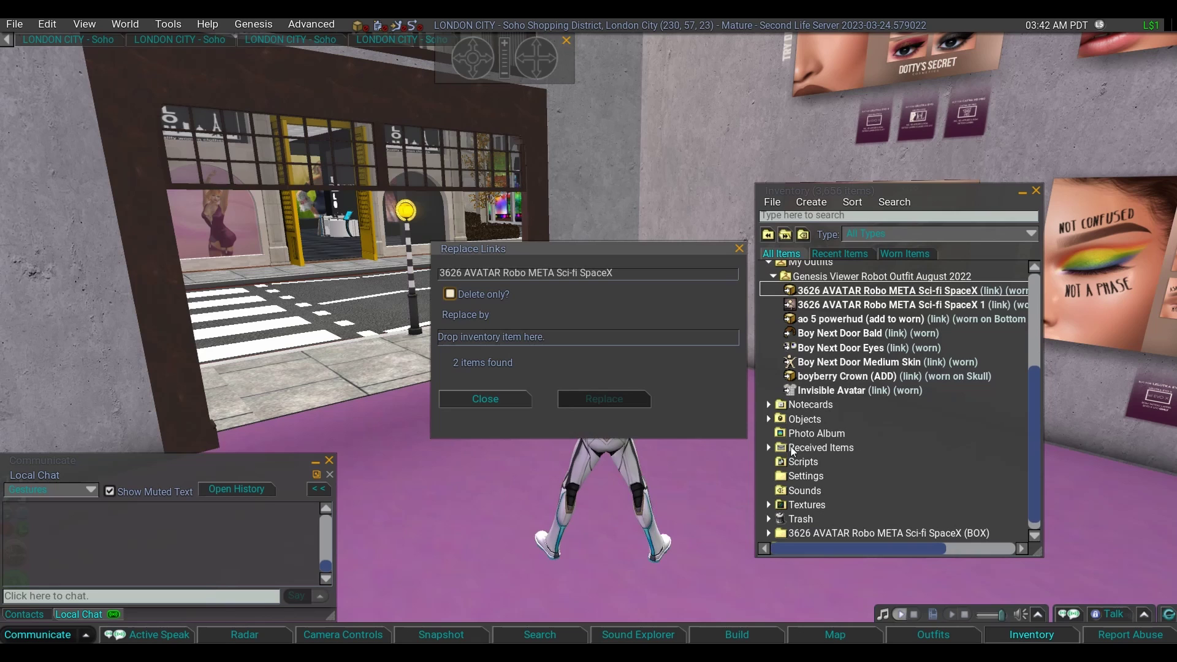
pyautogui.click(769, 419)
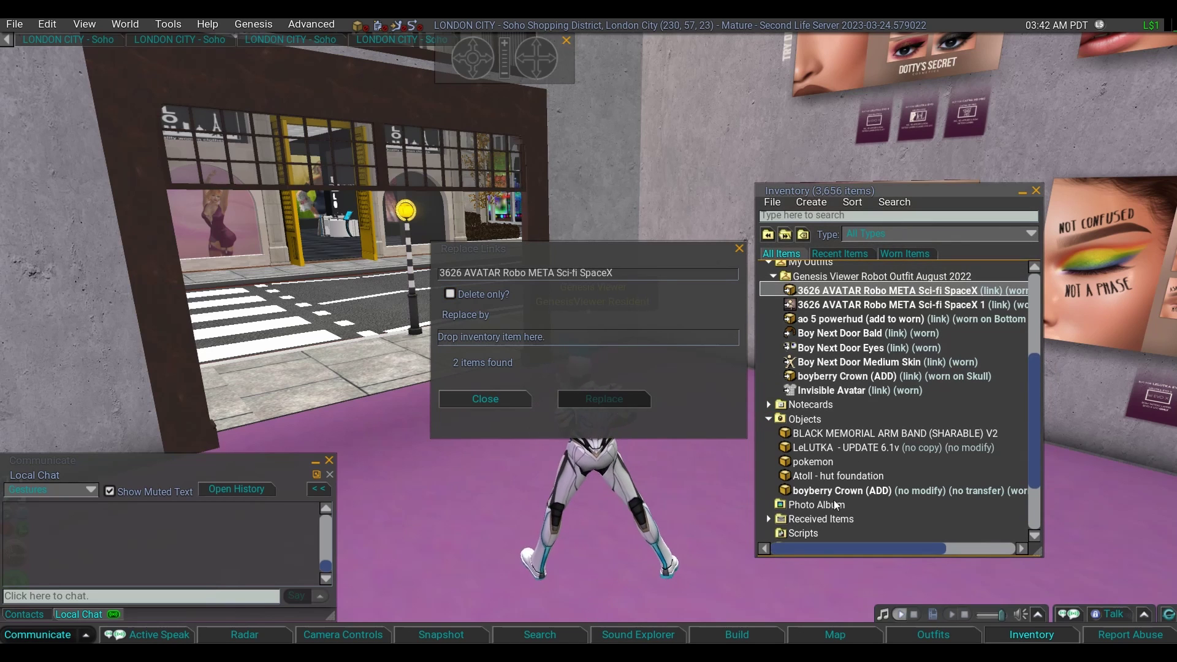
pyautogui.moveTo(798, 433); pyautogui.dragTo(588, 310)
pyautogui.hotkey('ctrl', 'i')
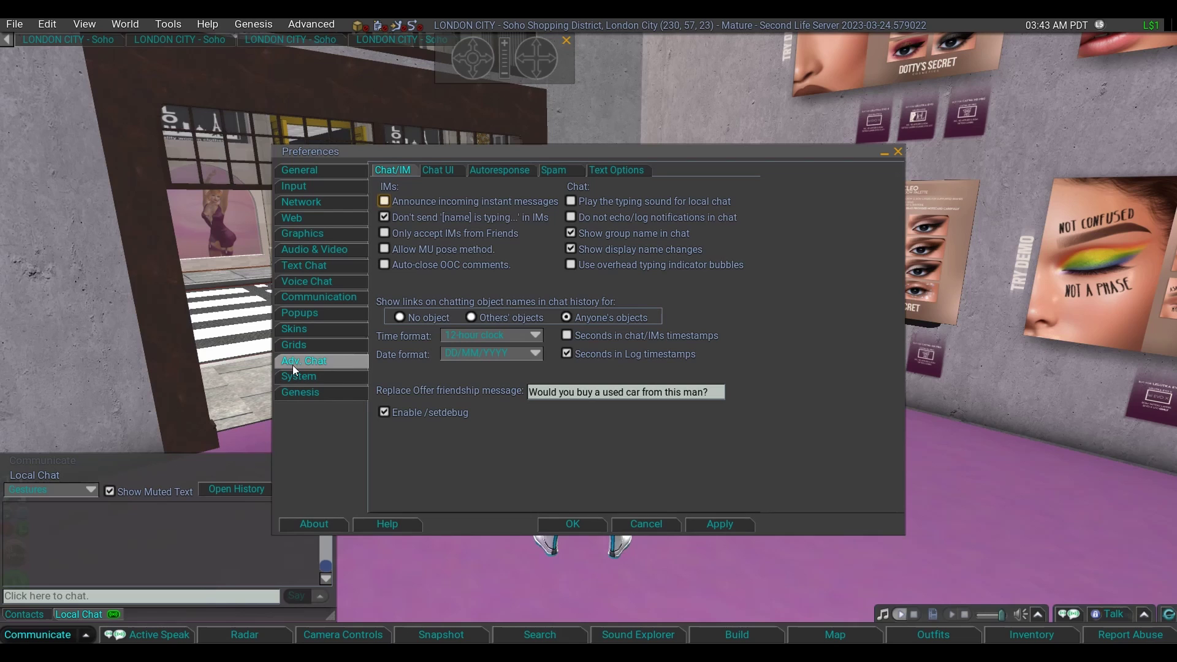
# Replace the Adv. Chat friendship offer message with 'fancy a knees-up?', apply it and save Preferences.
pyautogui.click(709, 392)
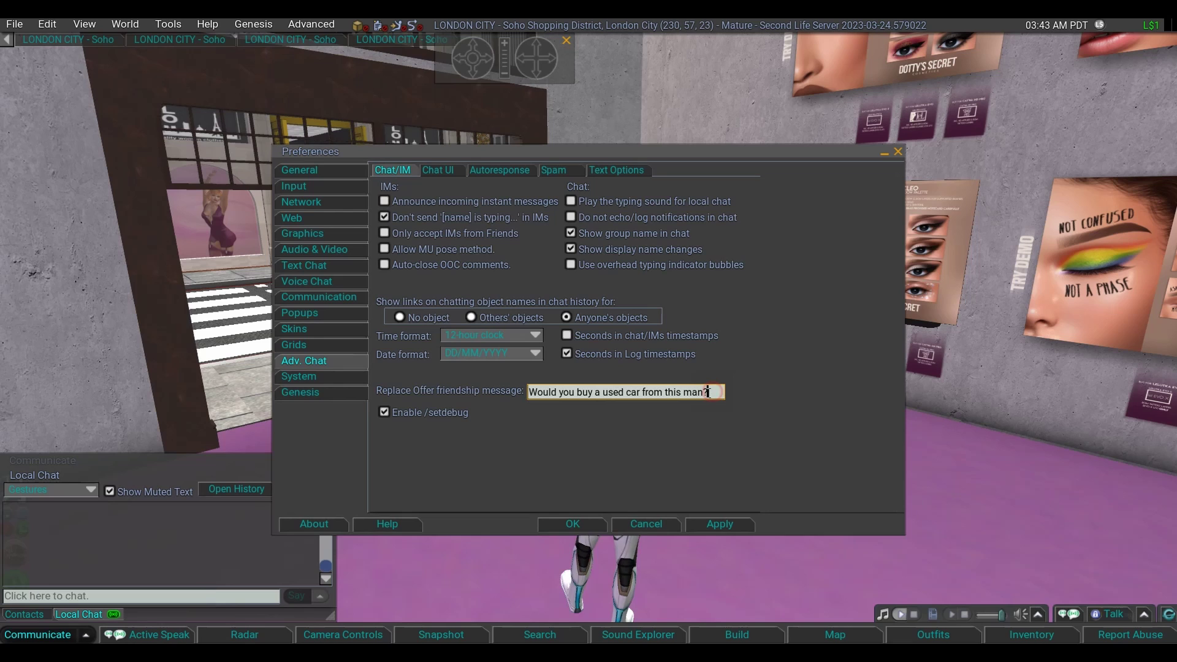
pyautogui.hotkey('ctrl', 'a')
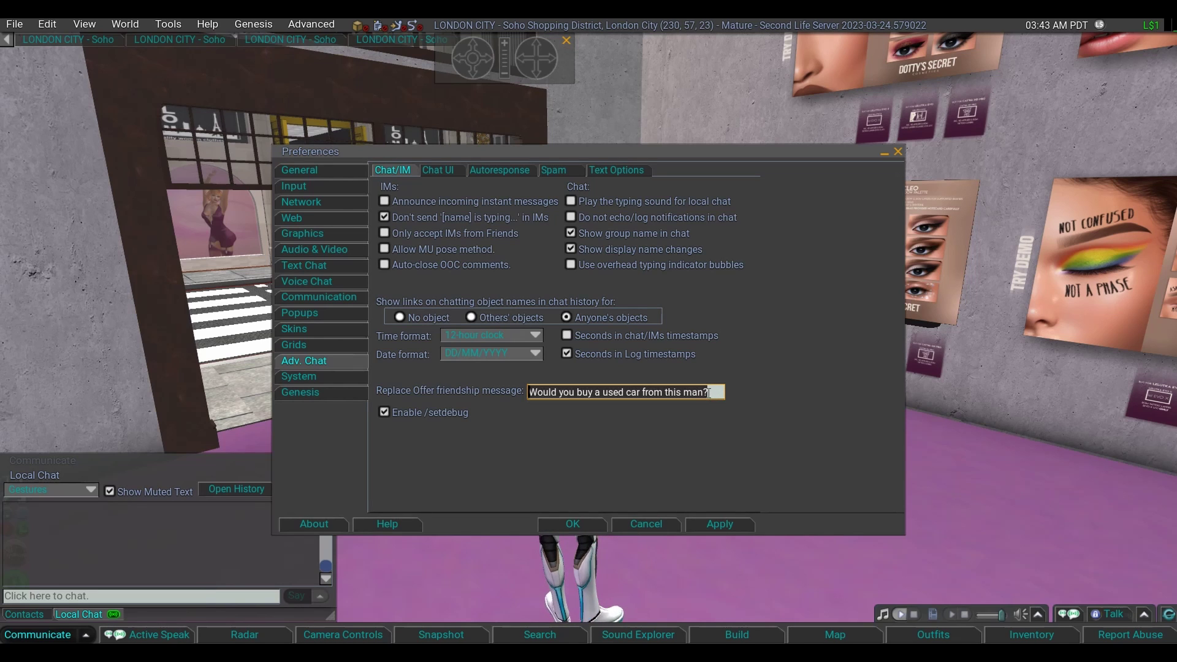
pyautogui.press('BackSpace')
pyautogui.click(717, 524)
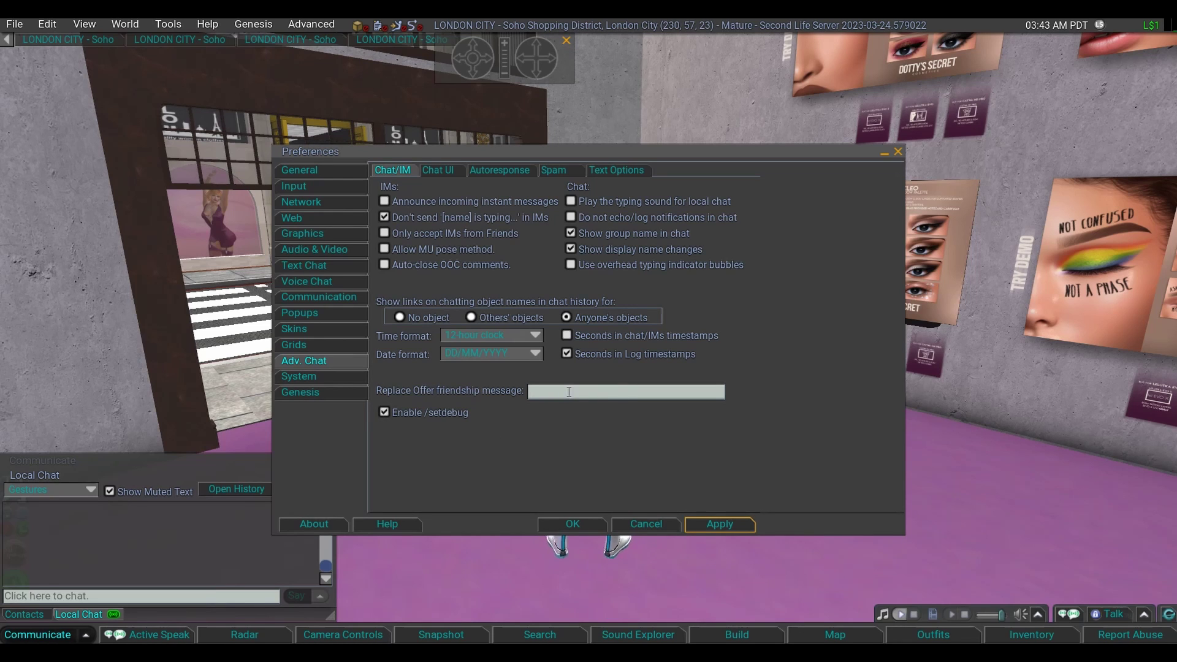
pyautogui.moveTo(620, 394)
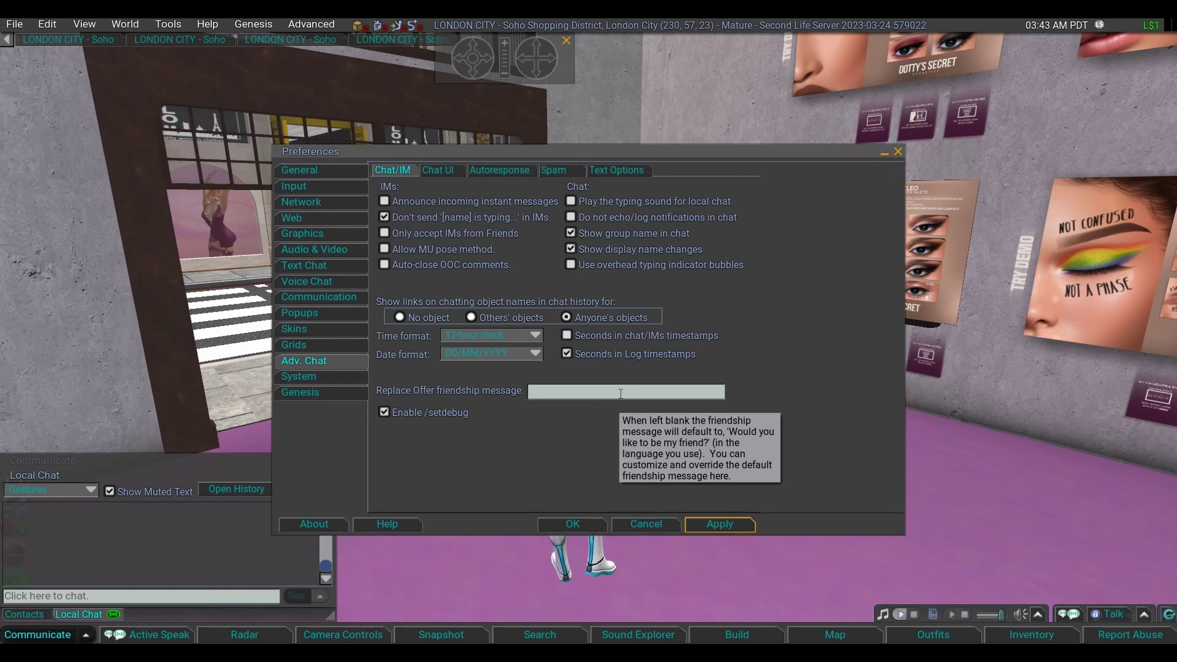
pyautogui.click(621, 394)
pyautogui.write('fancy a knees-up?')
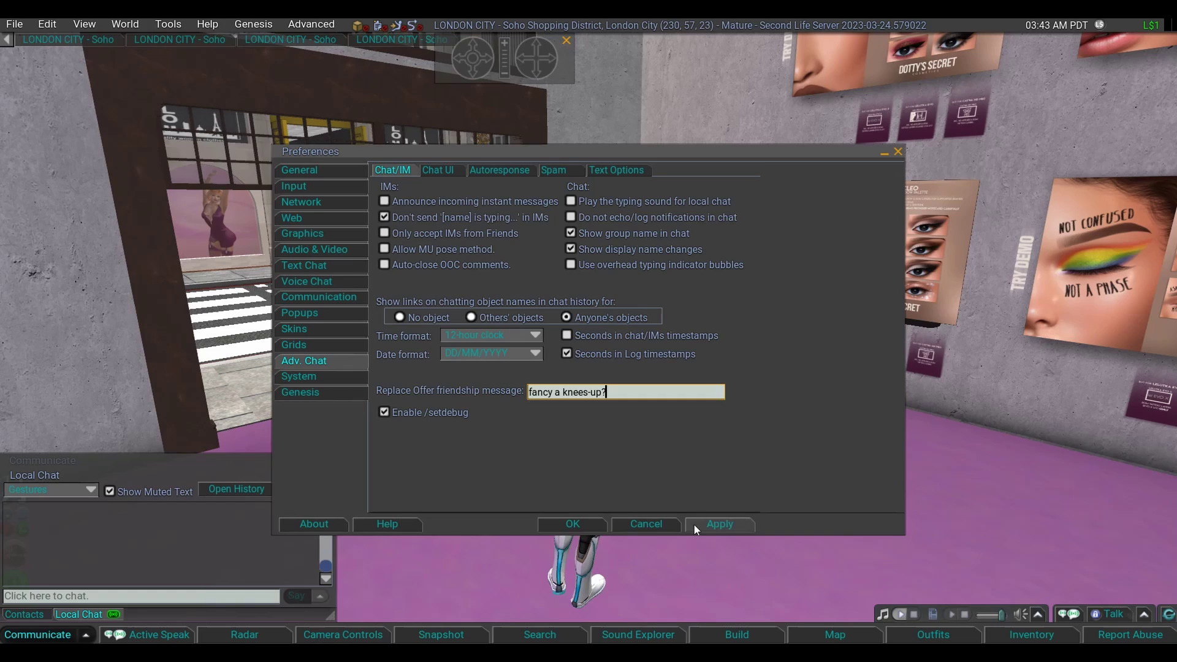
pyautogui.click(695, 526)
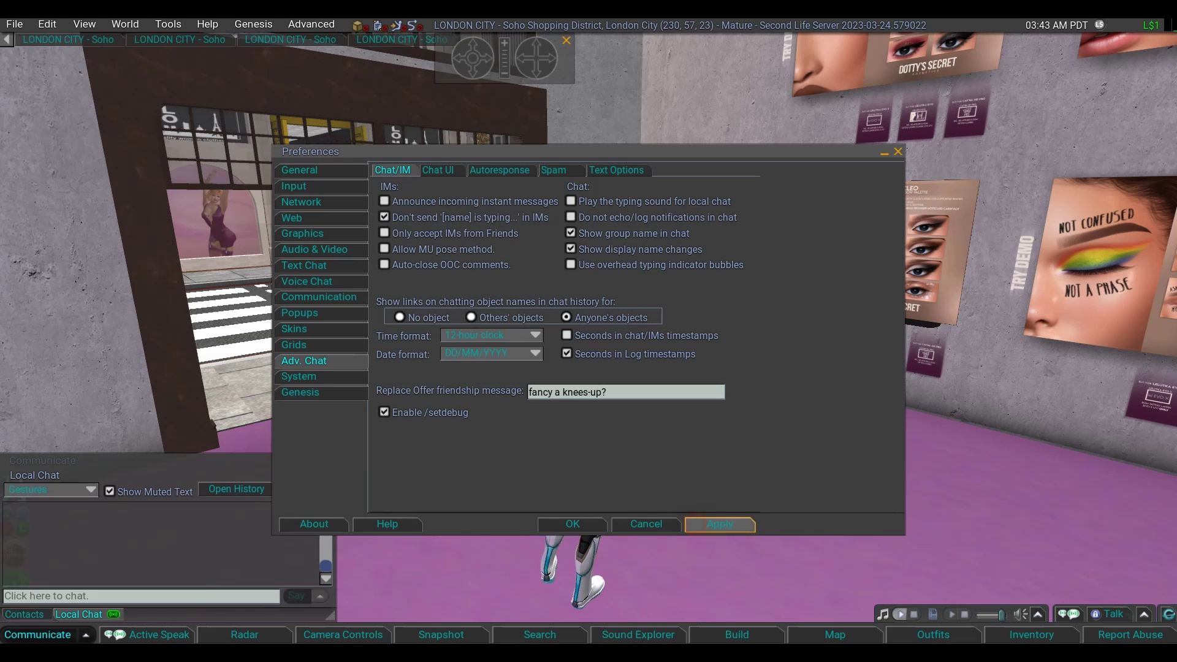
pyautogui.click(564, 522)
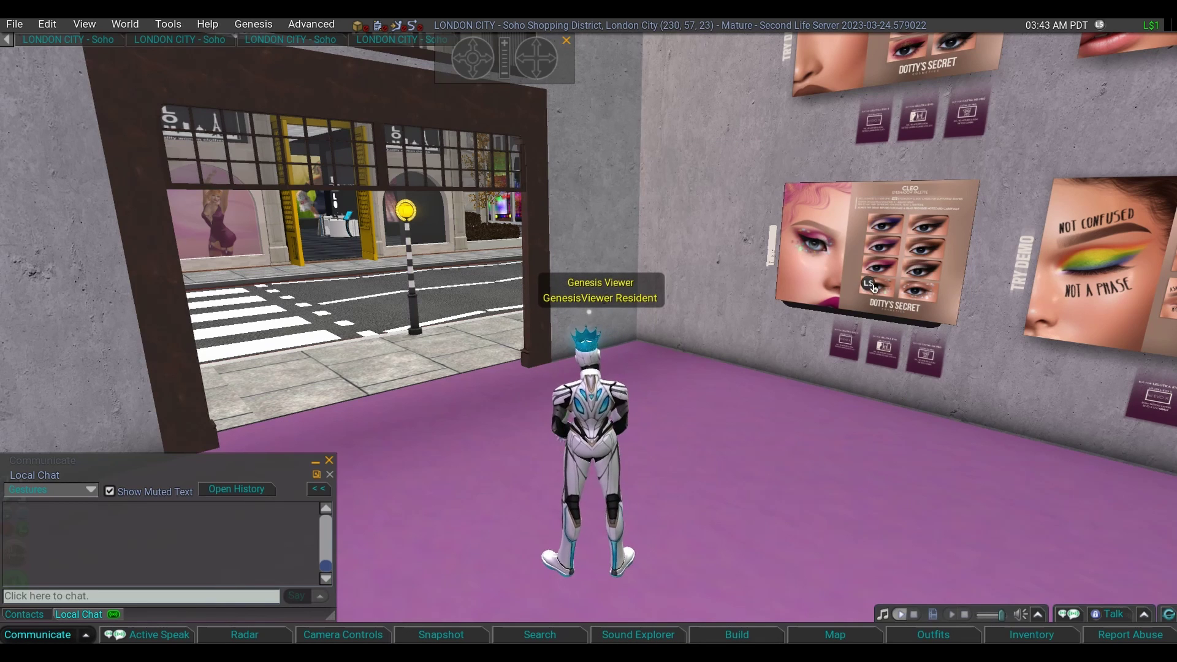
# Edit the Cleo eyeshadow poster, view its owner's profile, cancel a friendship offer and close the profile.
pyautogui.rightClick(843, 239)
pyautogui.click(846, 319)
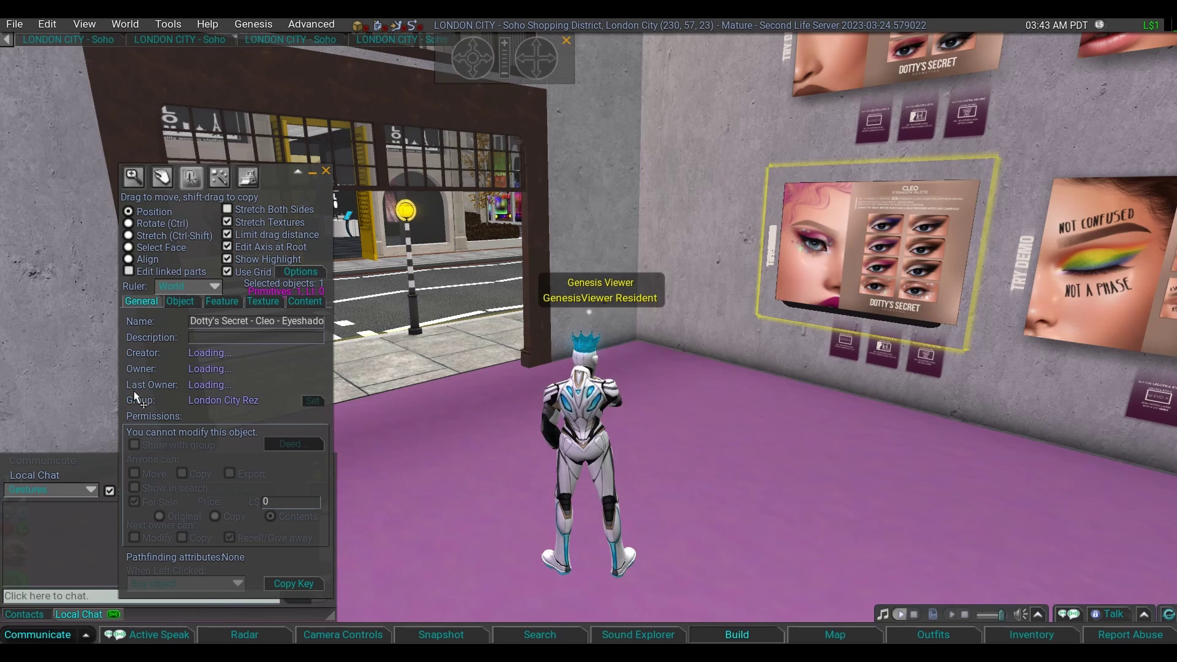
pyautogui.click(210, 372)
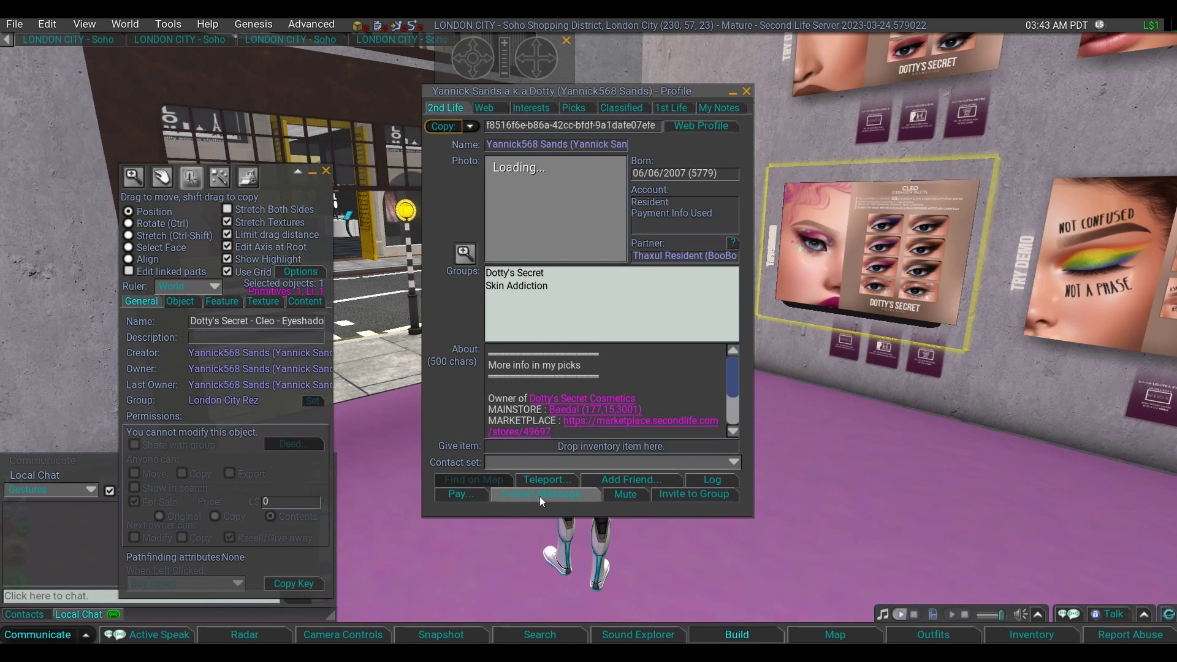
pyautogui.click(621, 480)
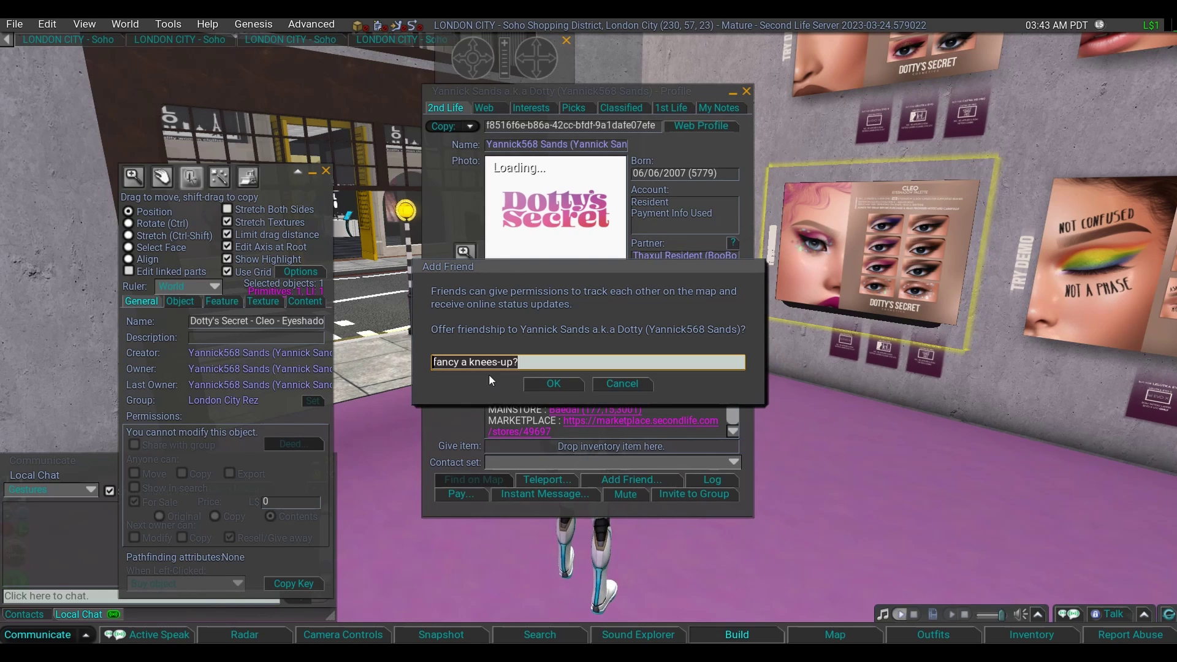
pyautogui.click(621, 384)
pyautogui.click(746, 92)
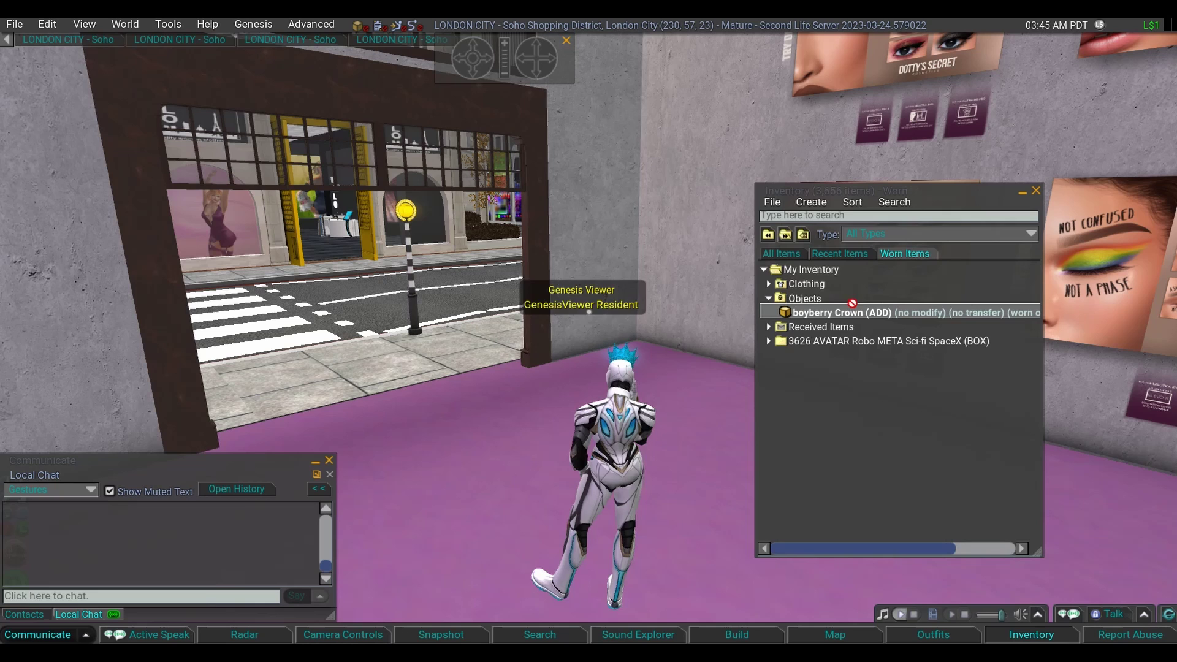
# Switch the inventory filter between Recent, All and Worn items, ending on Worn items.
pyautogui.click(843, 253)
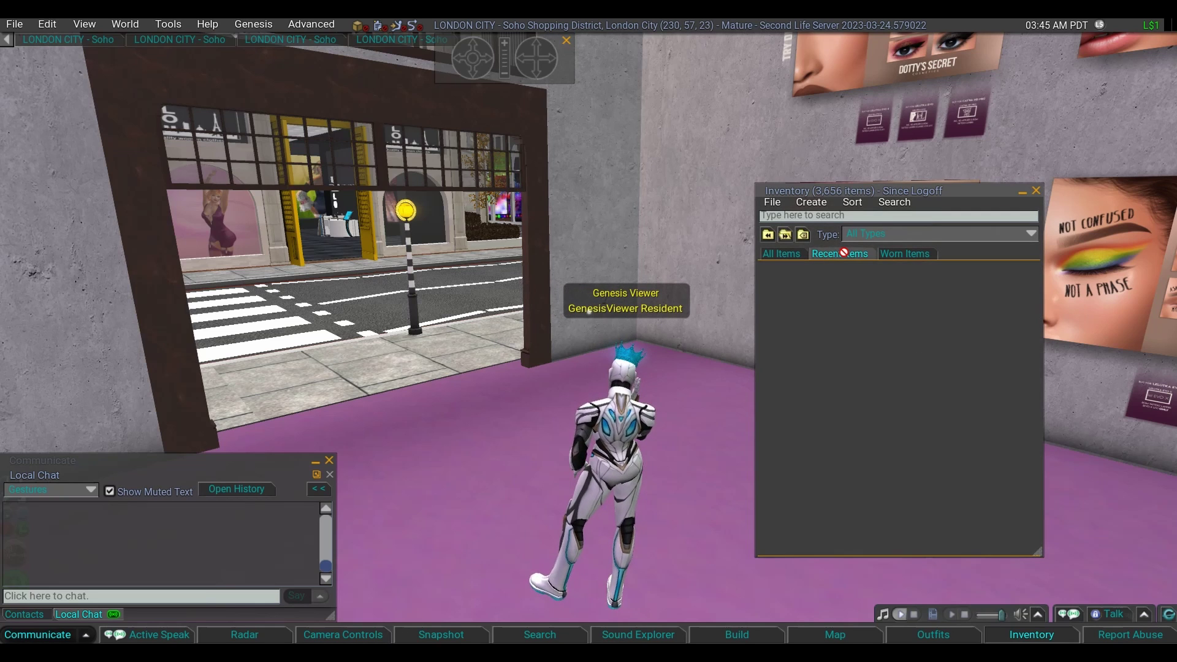
pyautogui.click(791, 254)
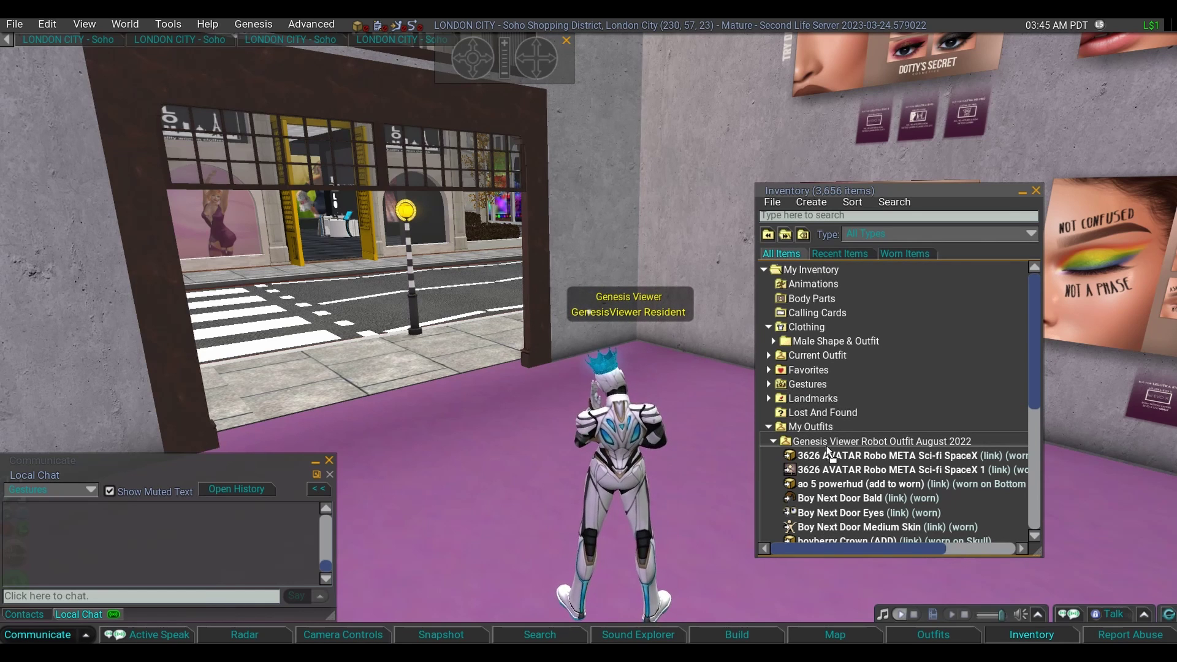
pyautogui.click(824, 254)
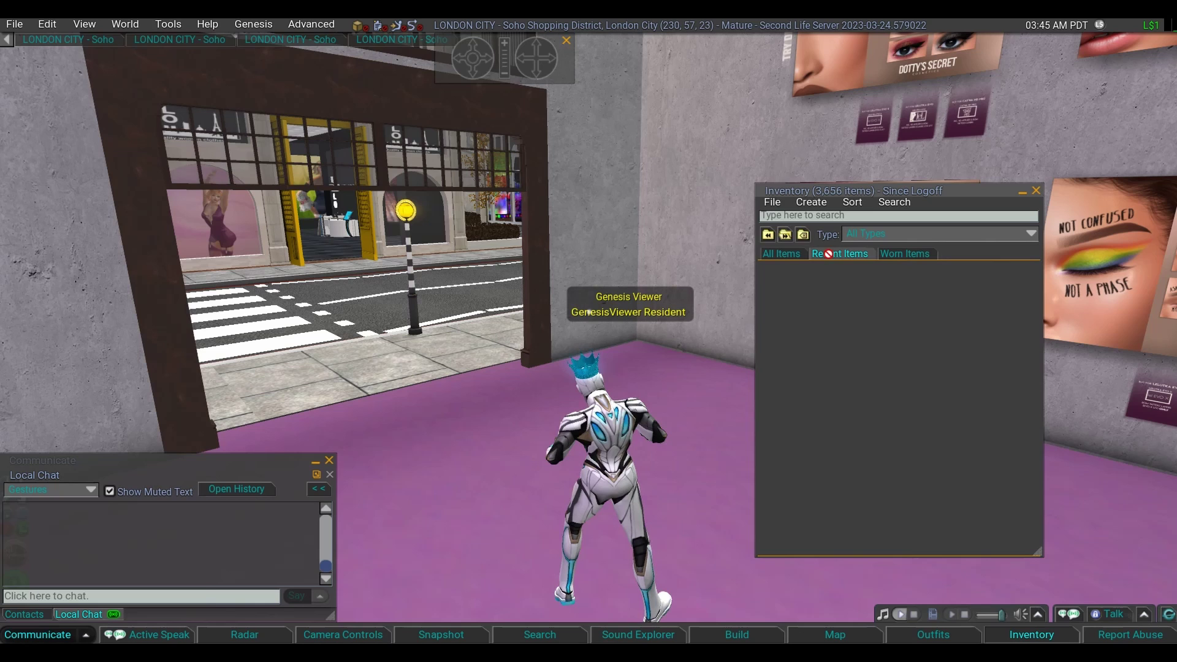
pyautogui.click(892, 254)
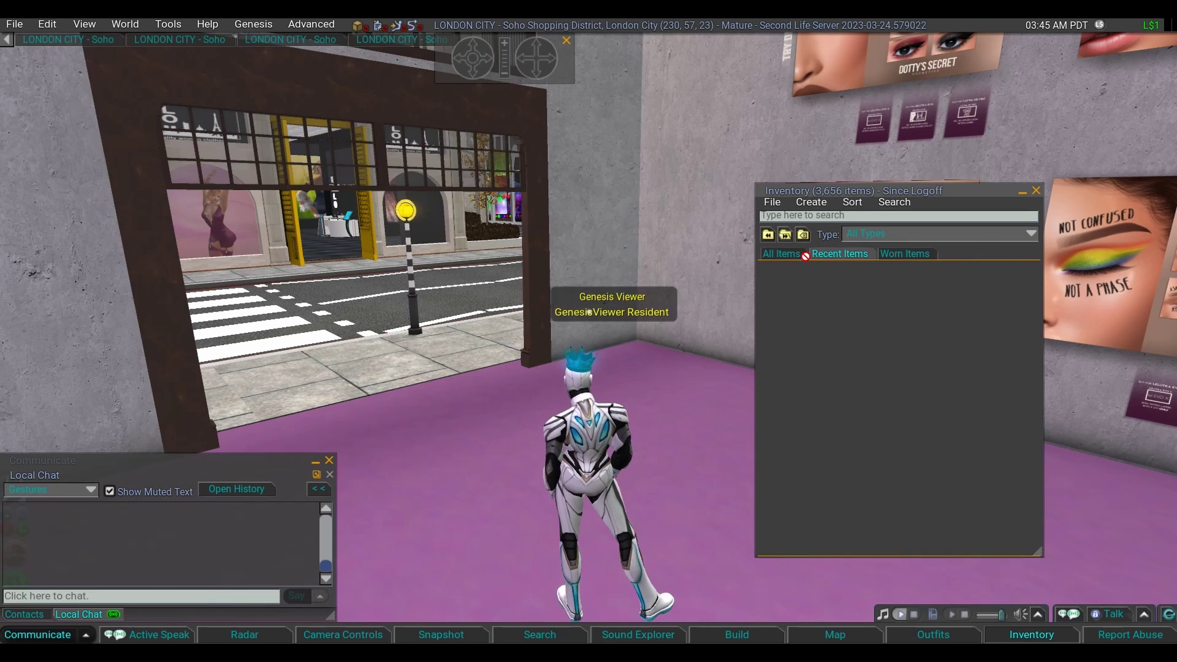
pyautogui.click(791, 254)
pyautogui.click(905, 253)
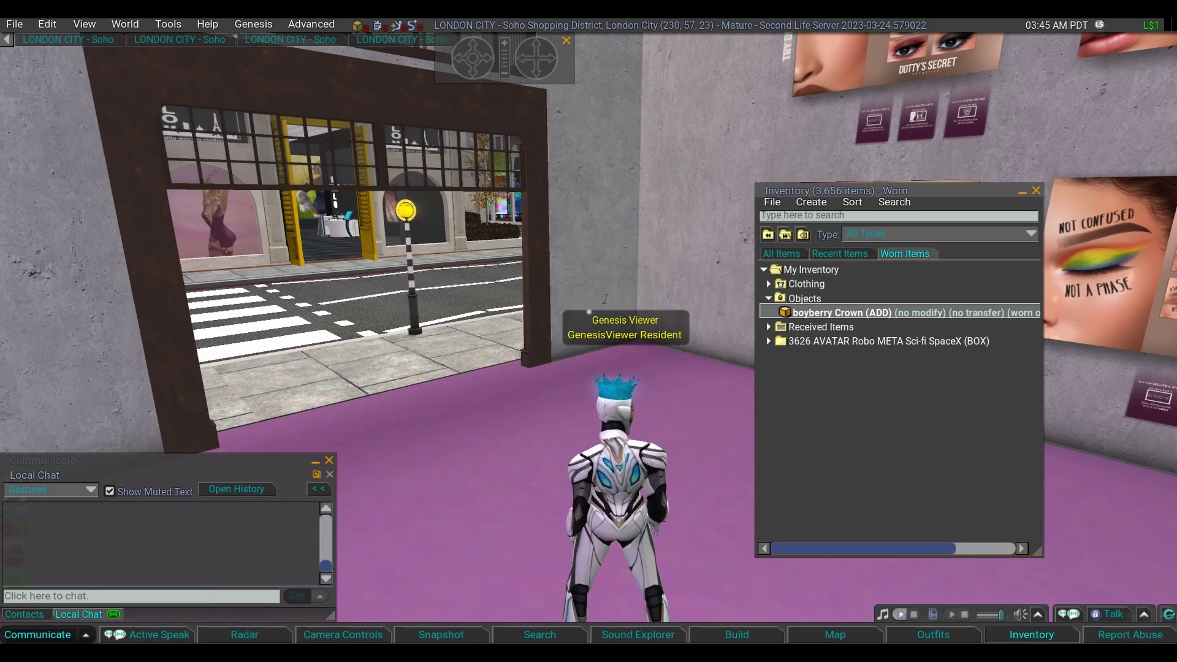
pyautogui.click(475, 439)
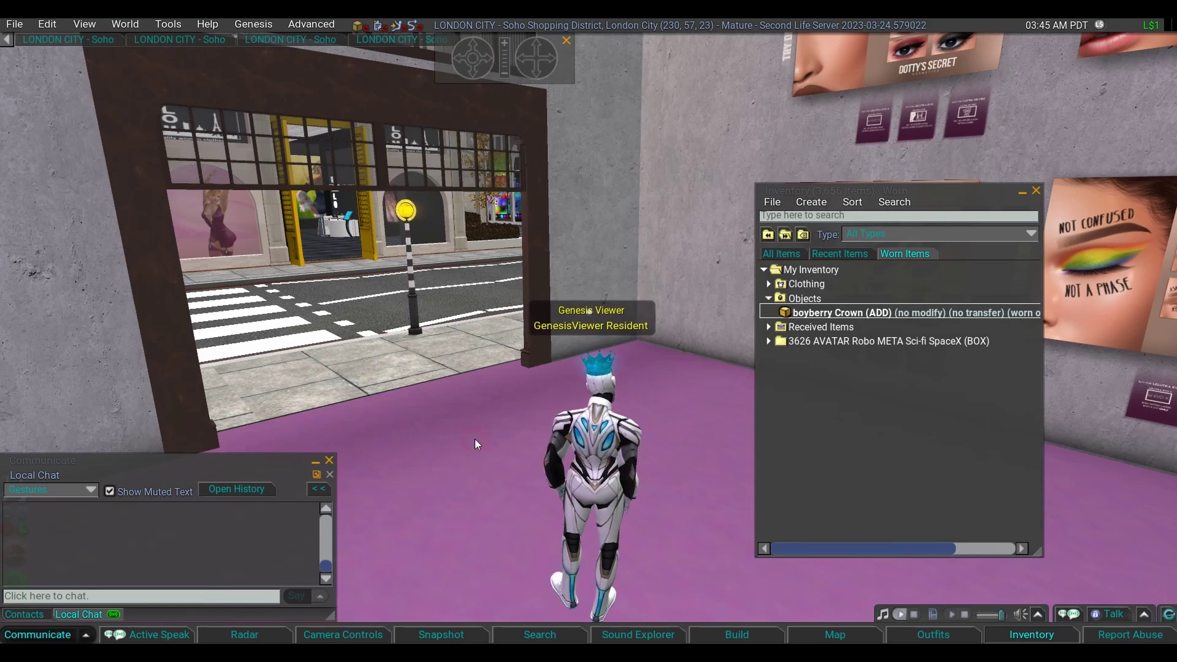
# Walk the avatar out of the shop, along the street and park path onto the brick plaza.
pyautogui.press('Up')
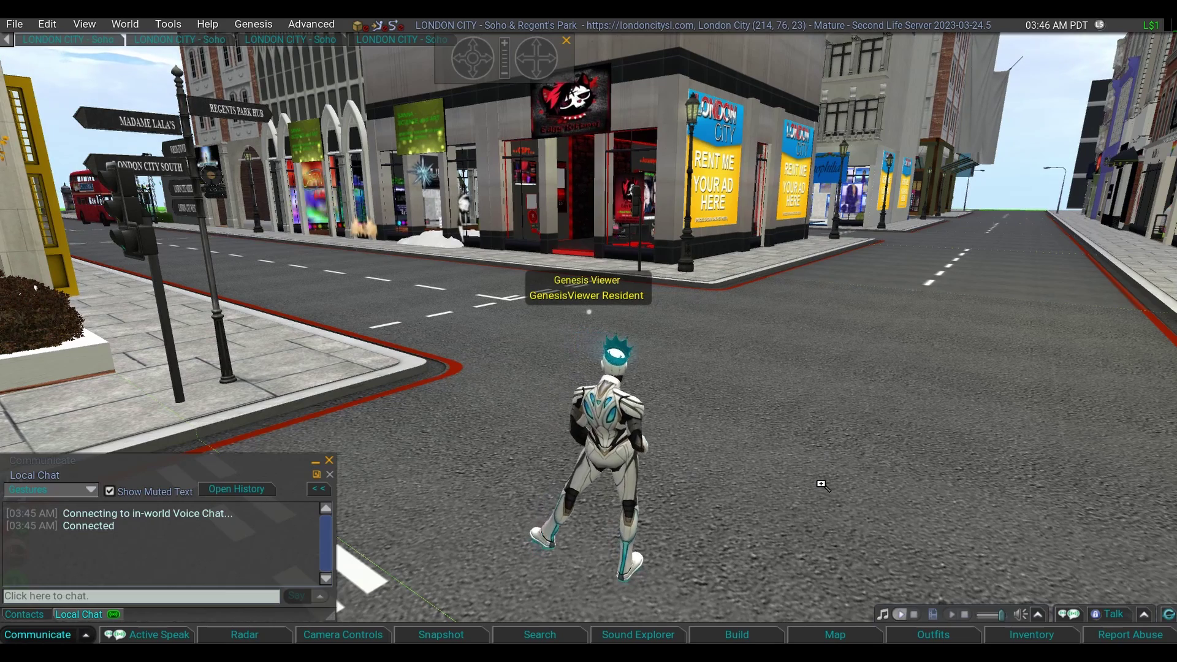
pyautogui.press('Left')
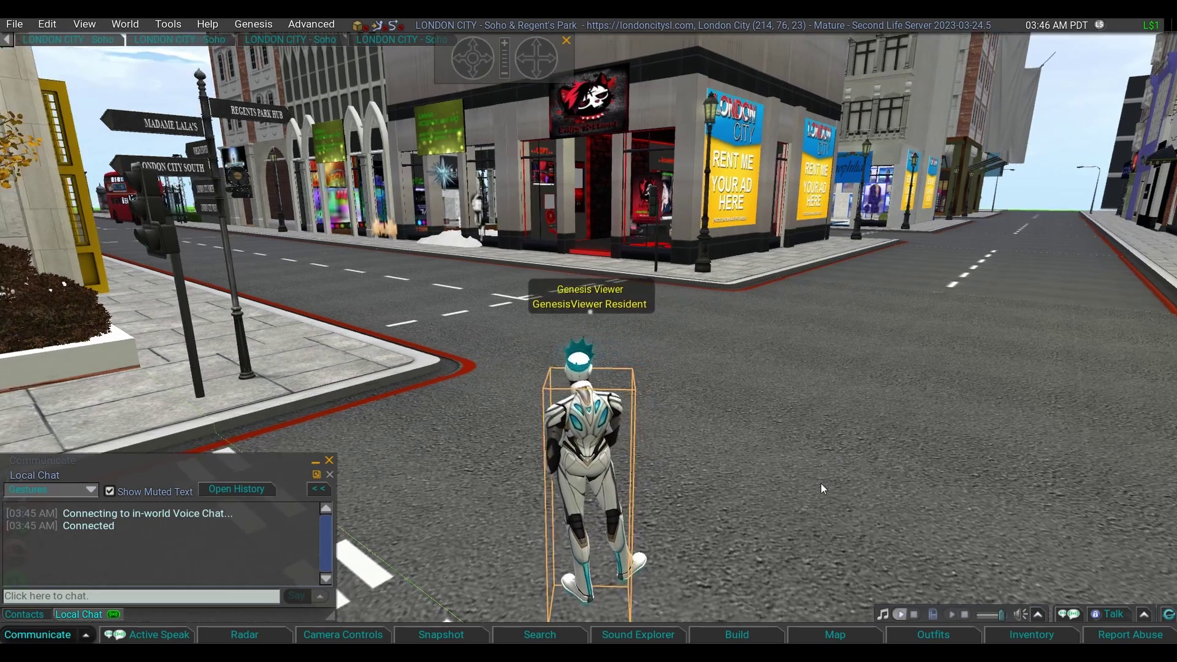
pyautogui.press('Up')
pyautogui.press('Up')
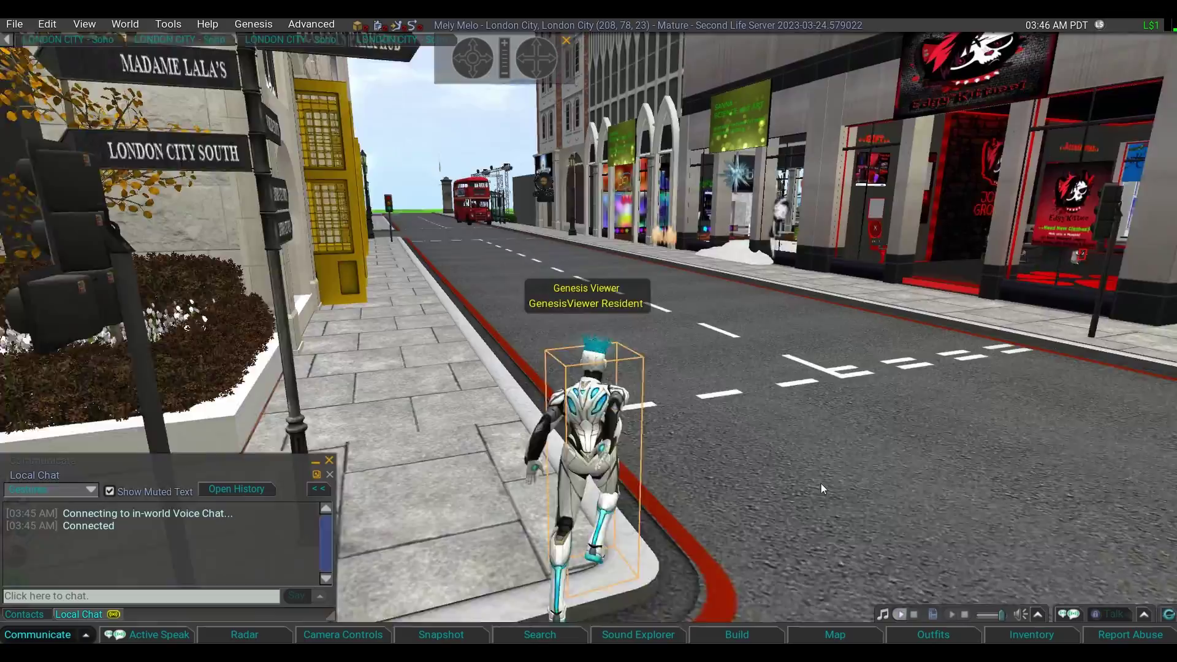
pyautogui.press('Left')
pyautogui.press('Up')
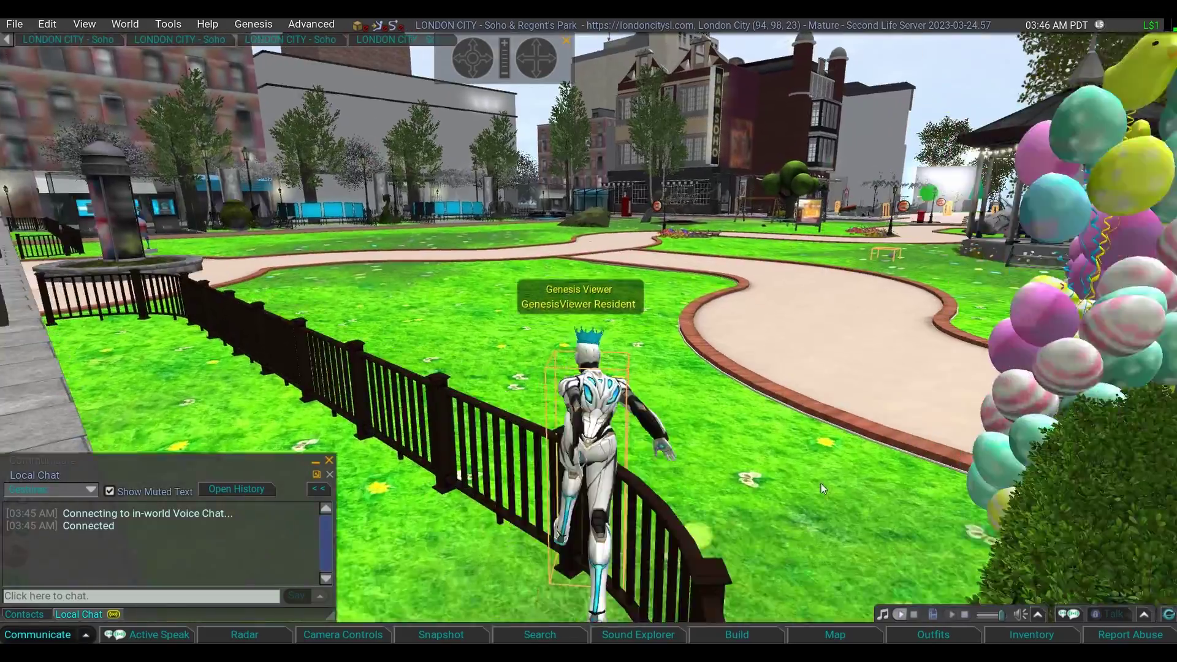
pyautogui.press('Up')
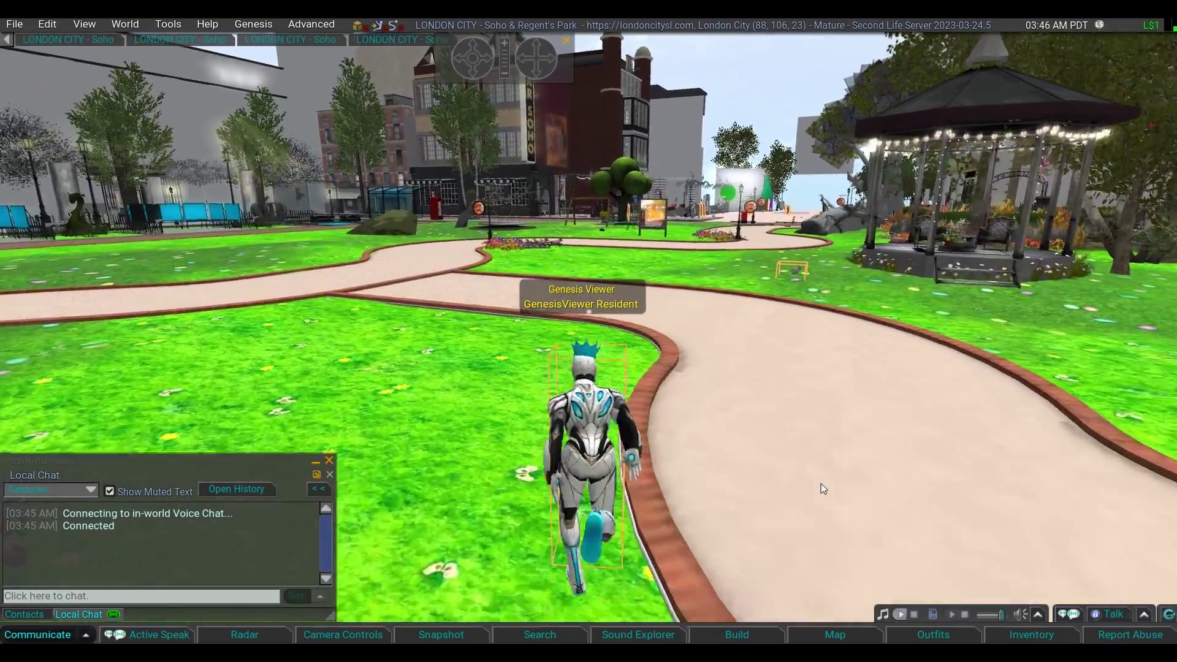
pyautogui.press('Left')
pyautogui.press('Up')
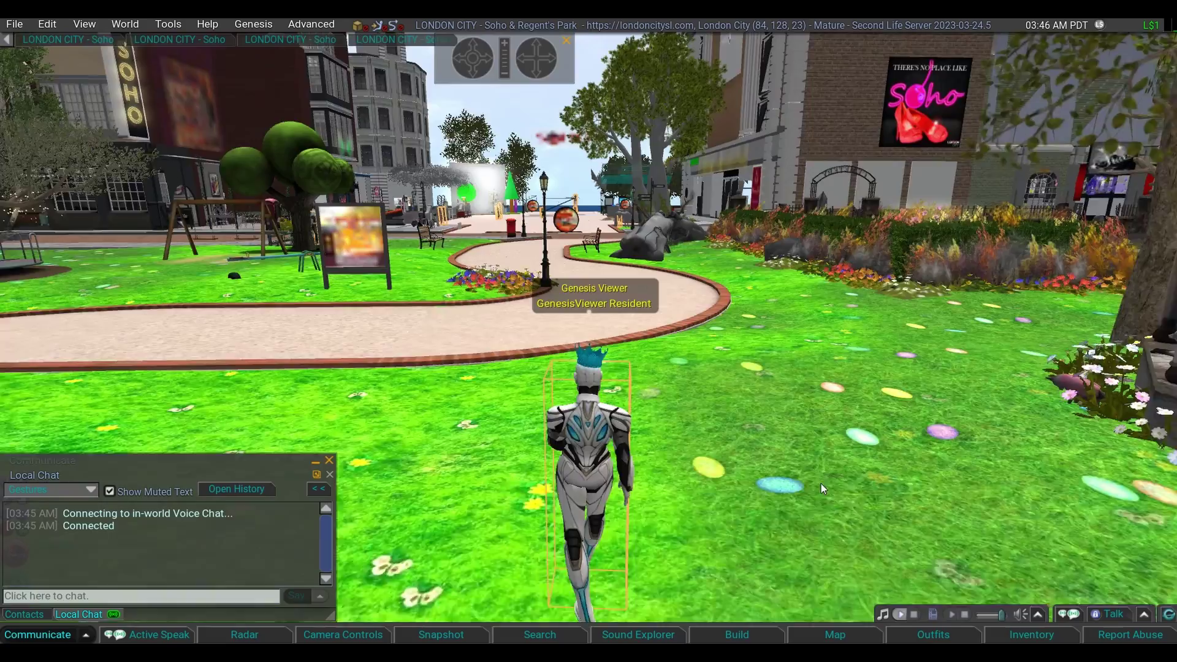
pyautogui.press('Left')
pyautogui.press('Up')
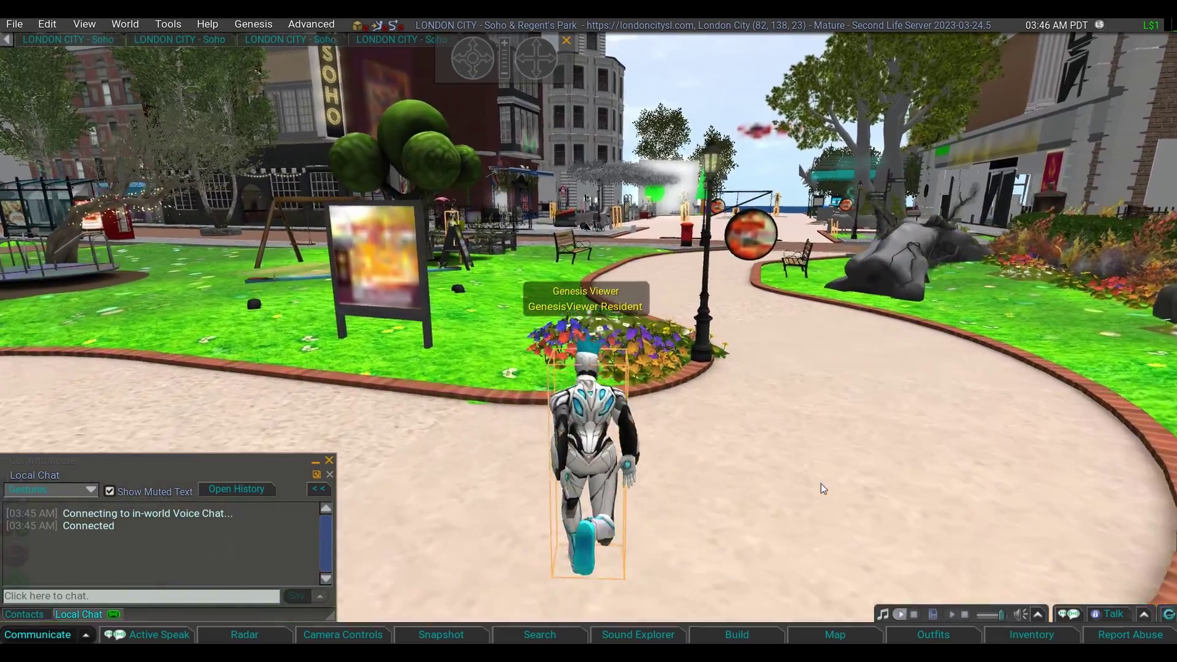
pyautogui.press('Up')
# Face the open plaza and open the Genesis Group Notifications position dropdown in Preferences.
pyautogui.press('Left')
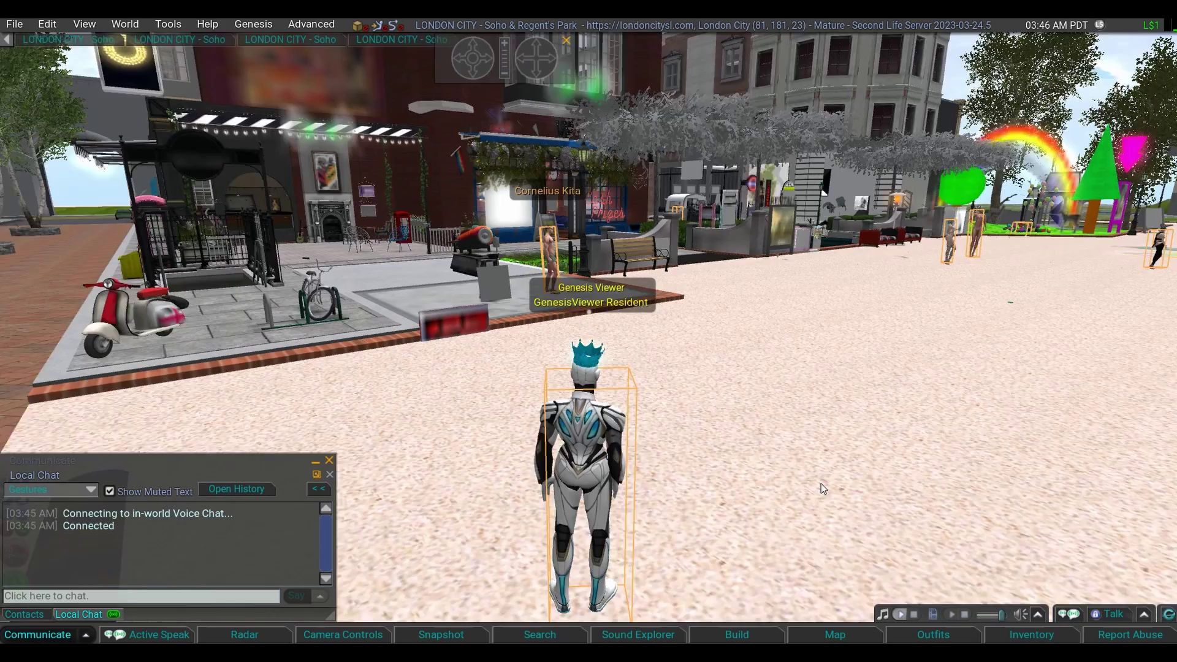
pyautogui.press('Right')
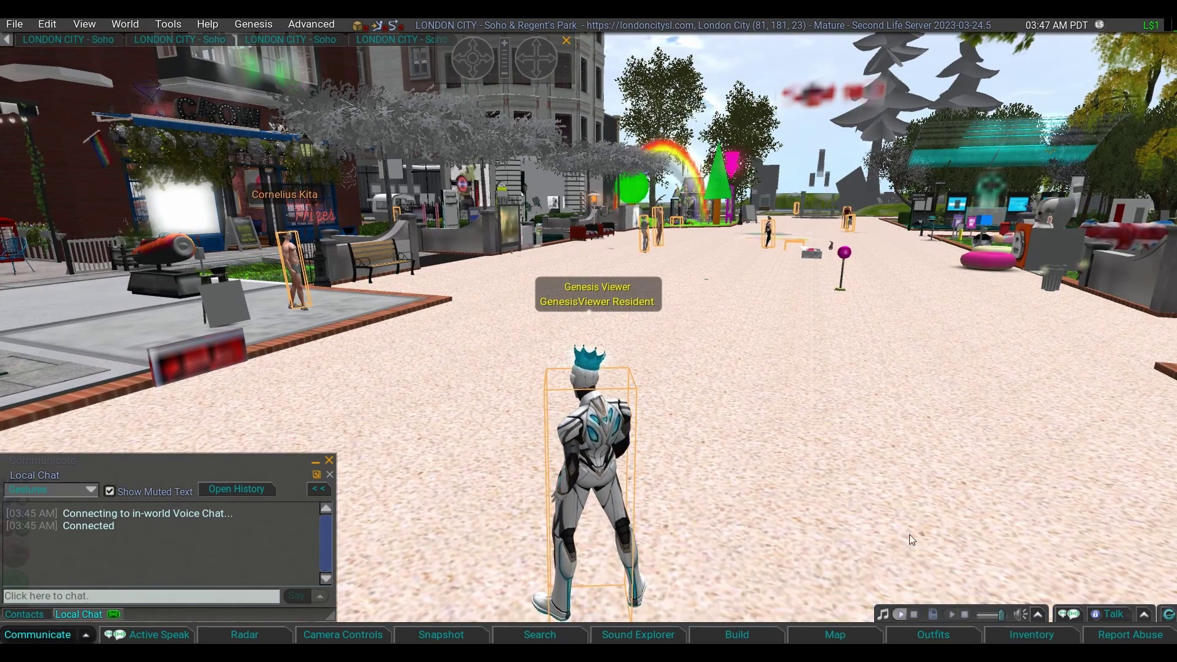
pyautogui.hotkey('ctrl', 'p')
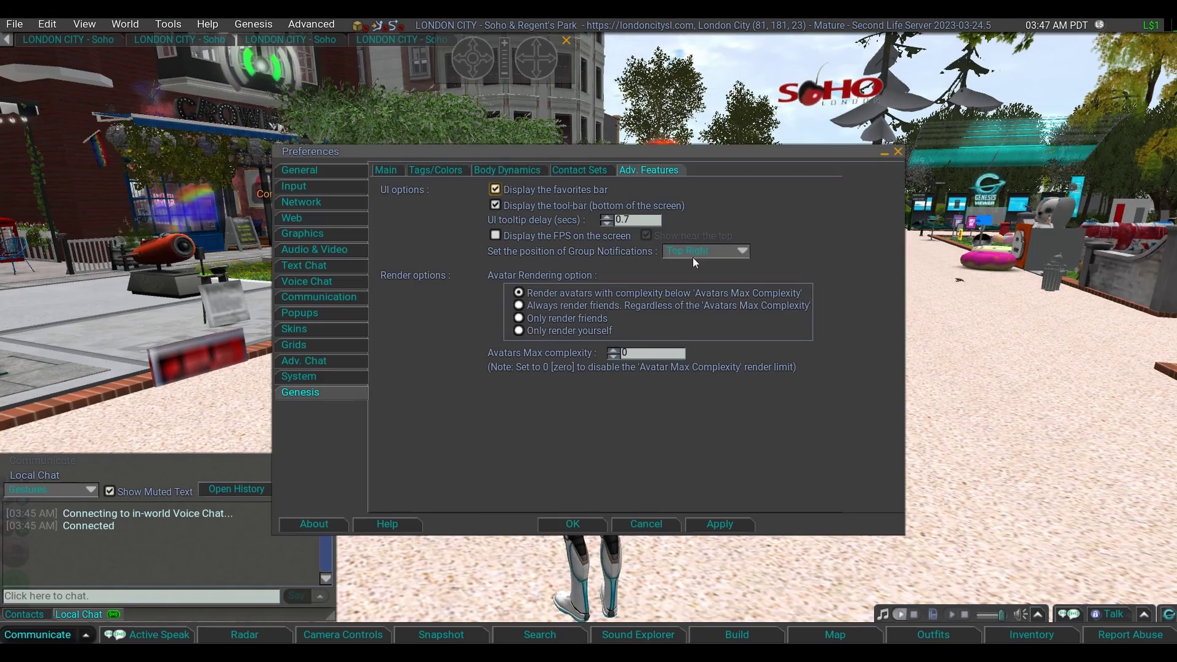
pyautogui.click(743, 252)
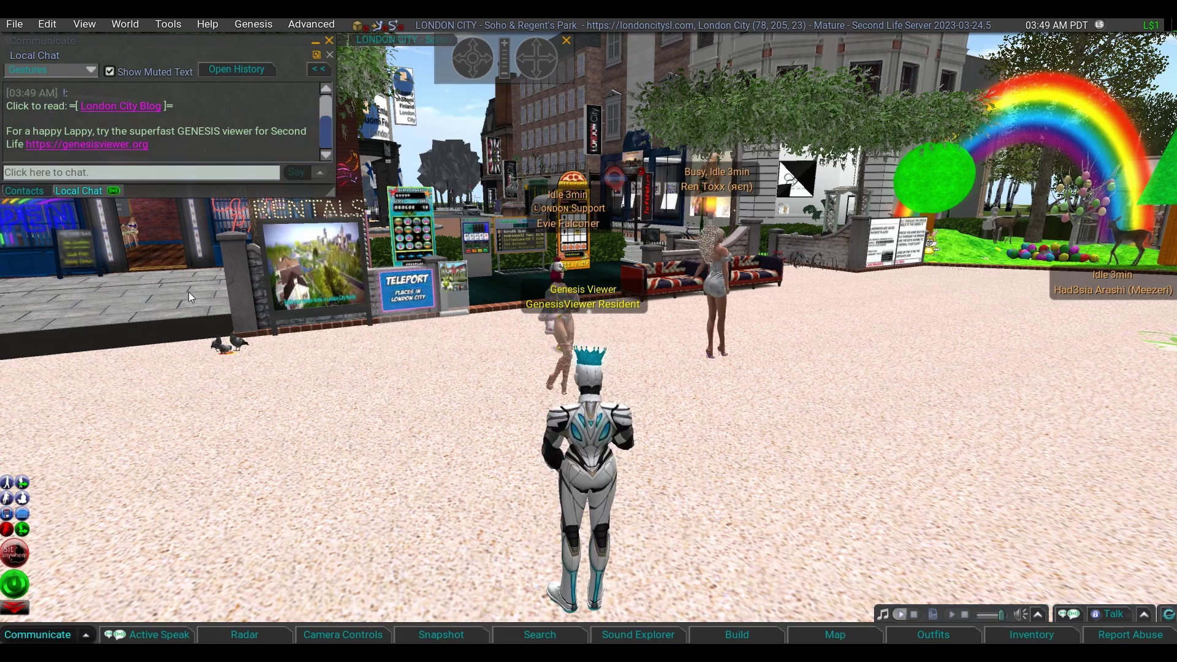
# Send a hello greeting to a resident in local chat.
pyautogui.click(133, 174)
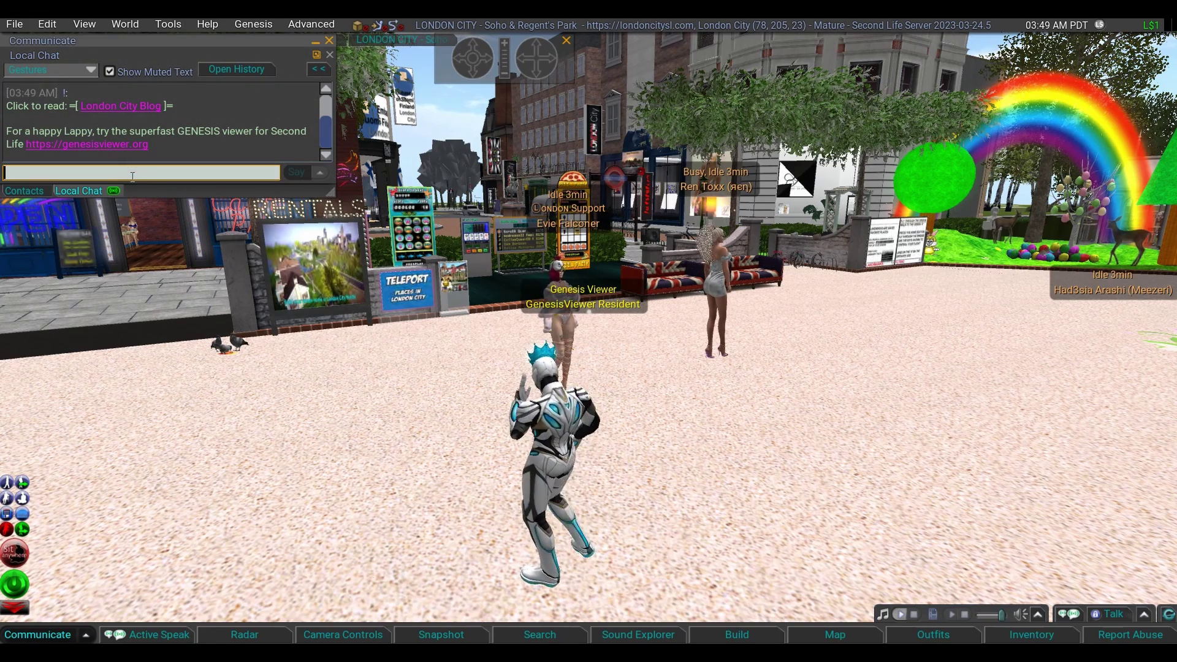
pyautogui.write('hello')
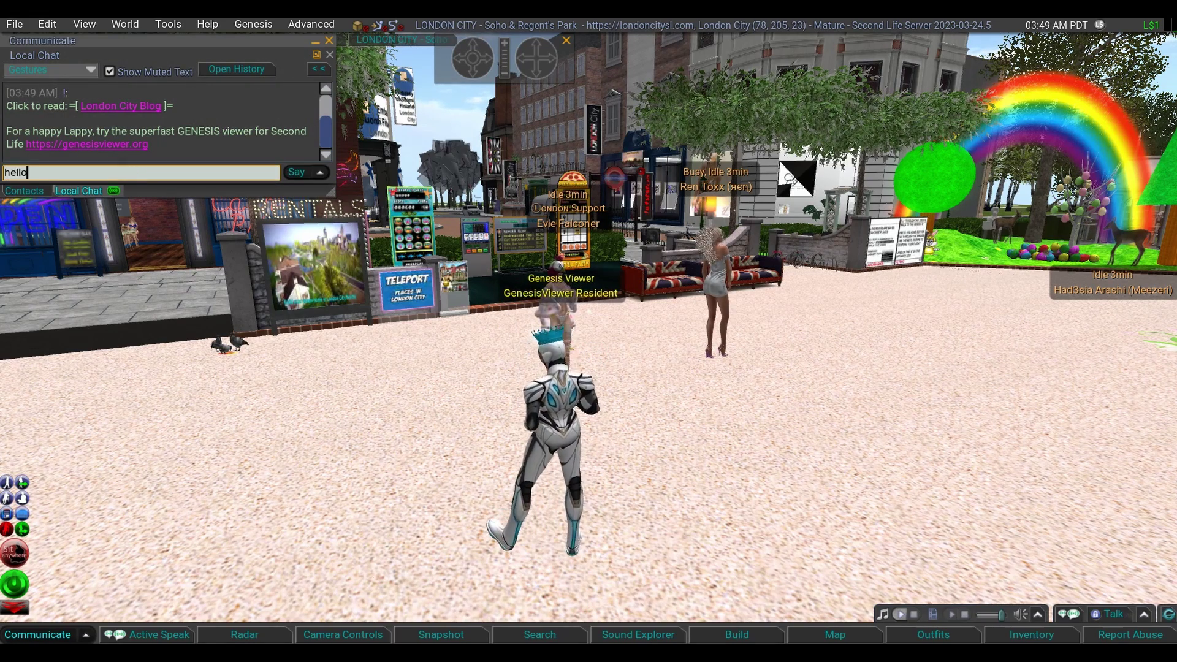
pyautogui.write(' evie')
pyautogui.press('Return')
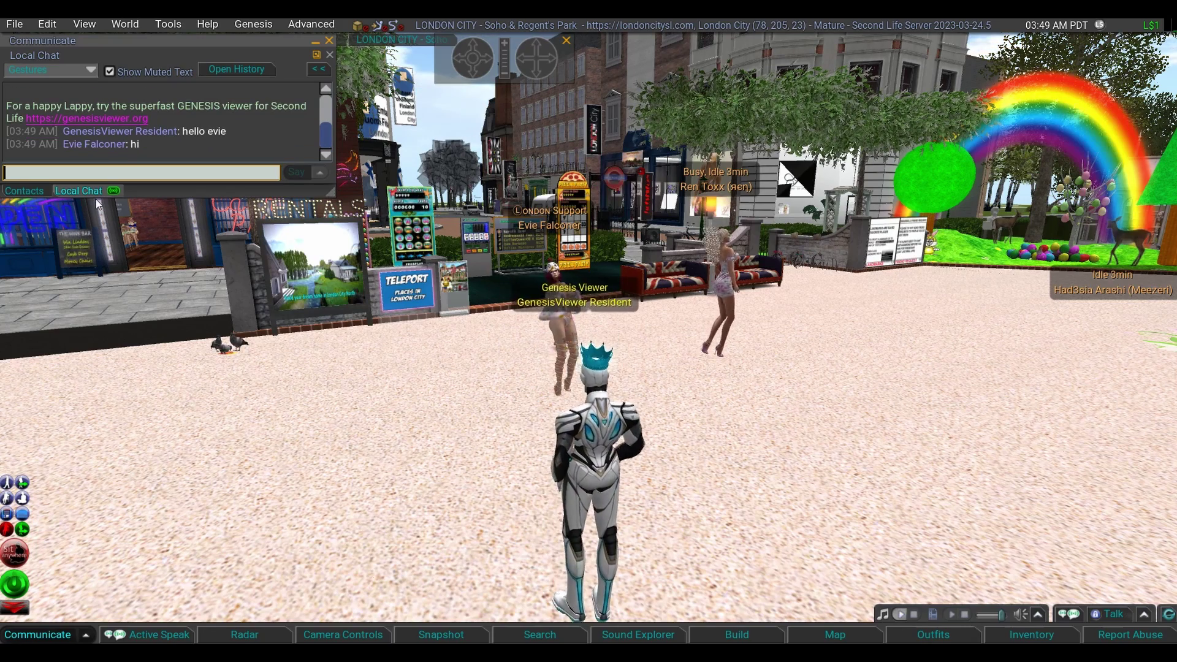
# Draft an abuse report on the replying resident under Indecency > Broadly offensive content or conduct.
pyautogui.rightClick(106, 149)
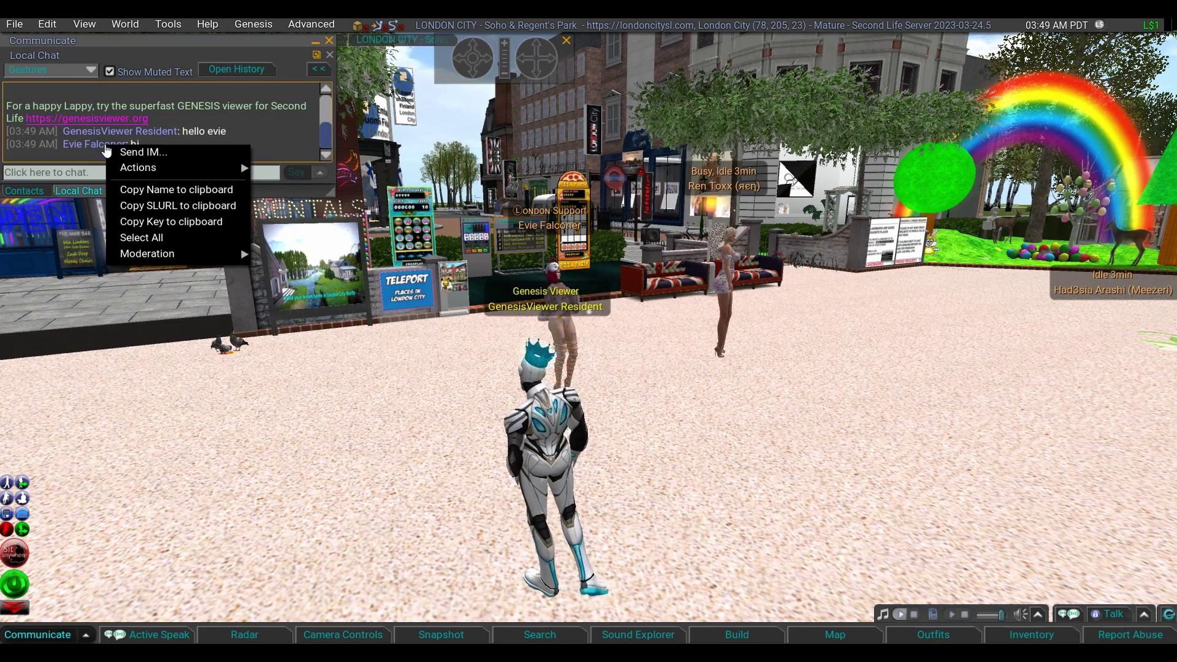
pyautogui.moveTo(141, 252)
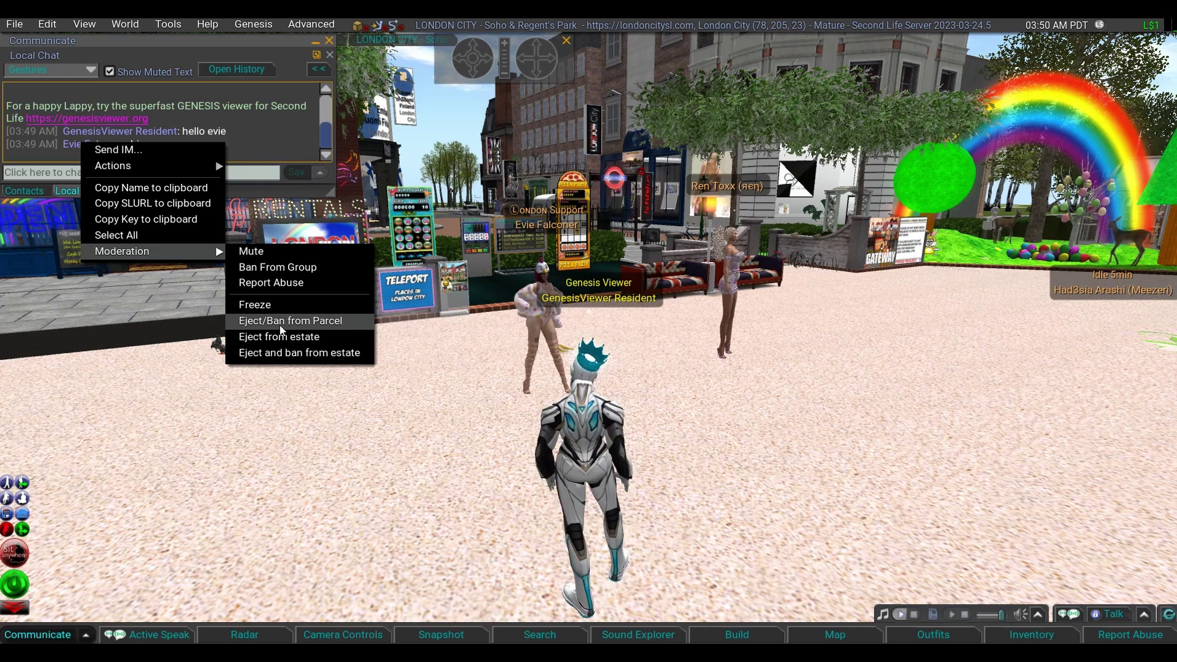
pyautogui.click(278, 286)
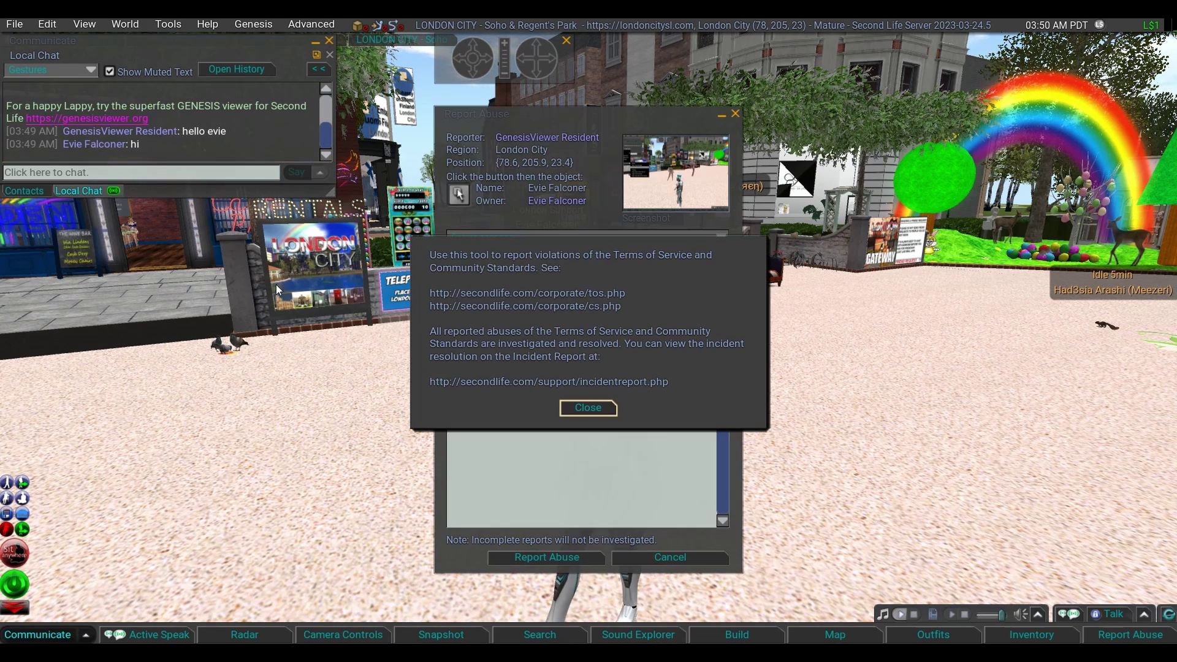
pyautogui.click(599, 411)
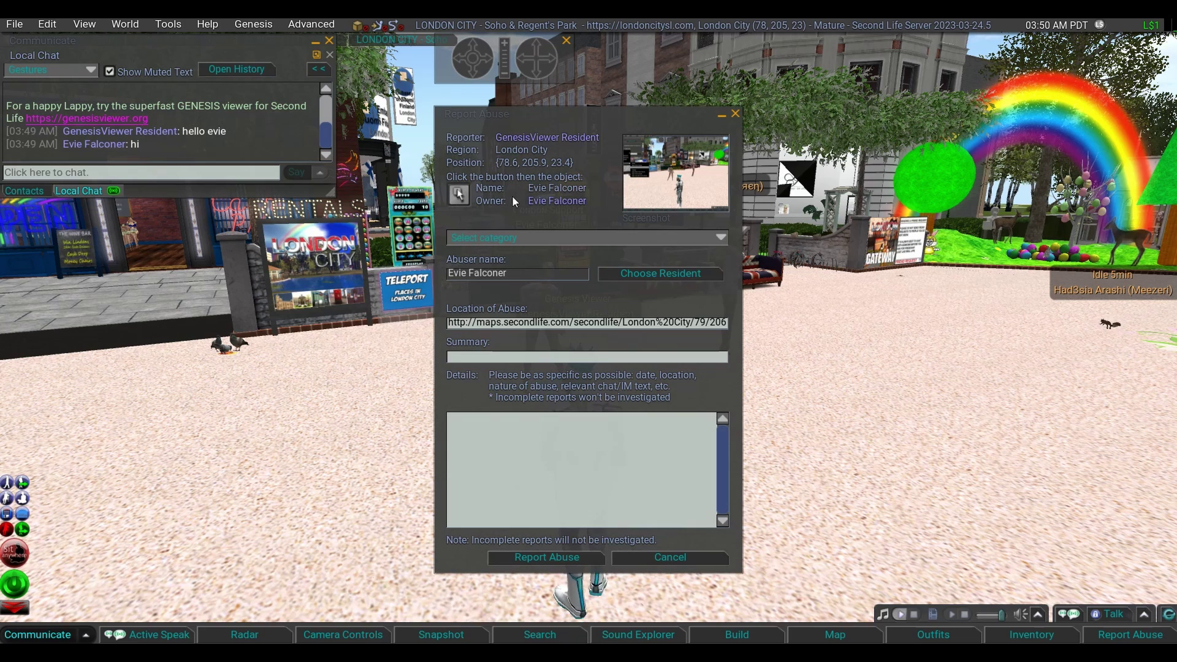
pyautogui.click(718, 237)
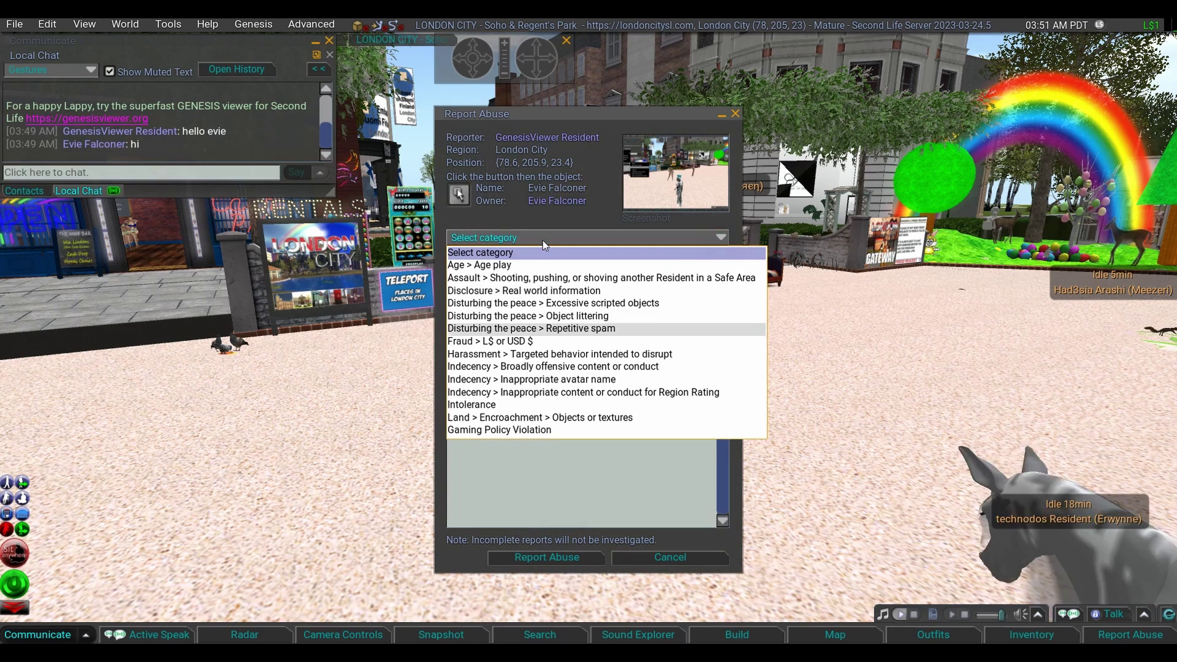
pyautogui.click(526, 368)
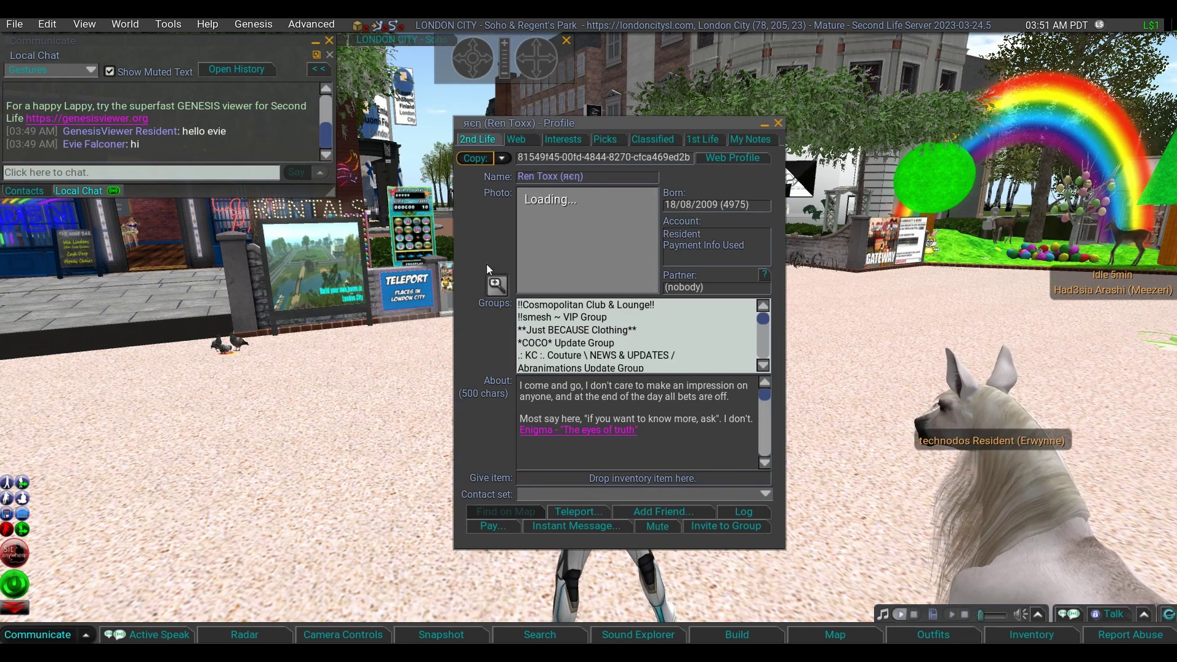
# Start a Report Abuse from the profiled resident's name menu, then close the report and the profile.
pyautogui.click(545, 177)
pyautogui.rightClick(545, 177)
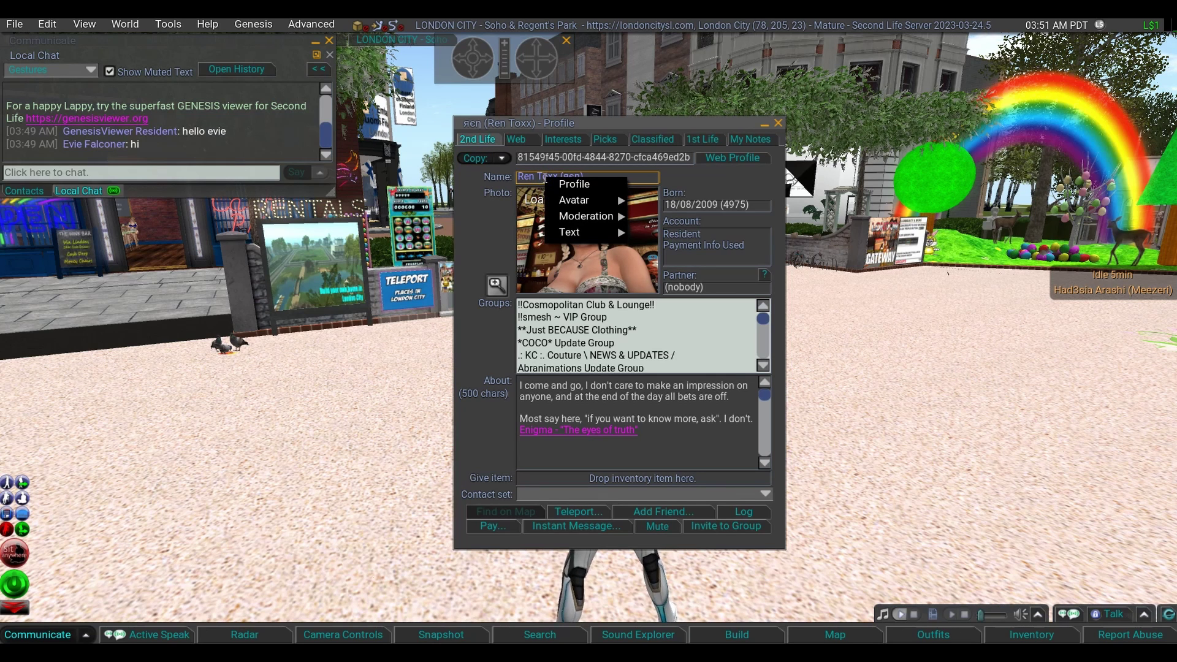
pyautogui.moveTo(559, 219)
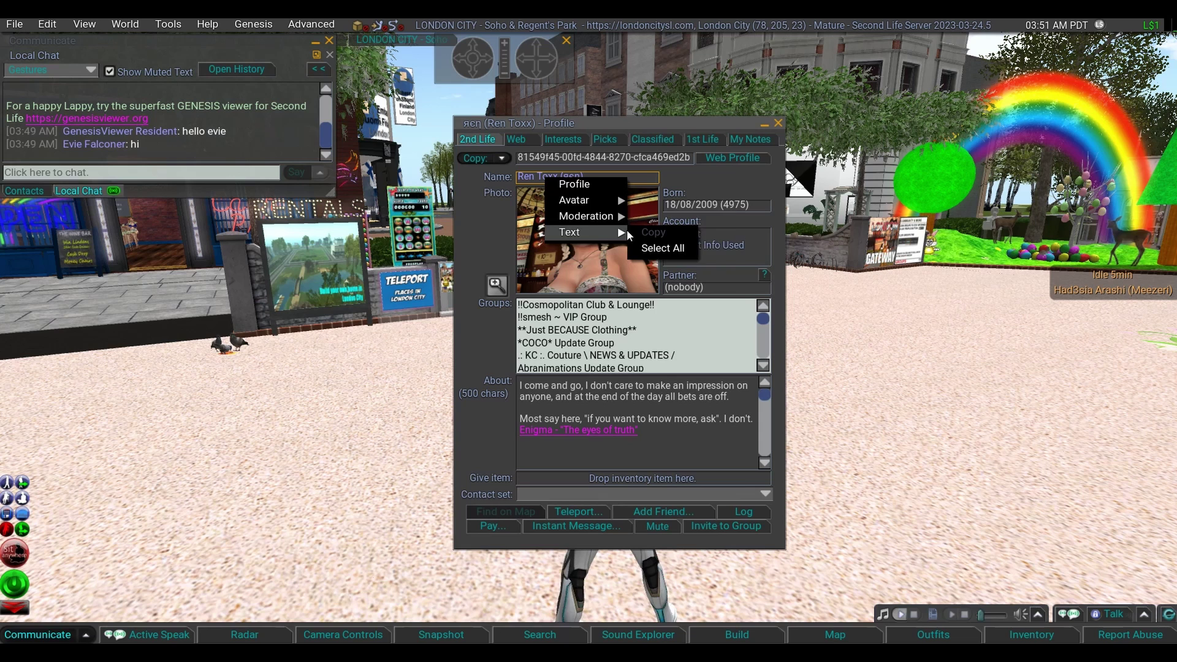
pyautogui.moveTo(622, 218)
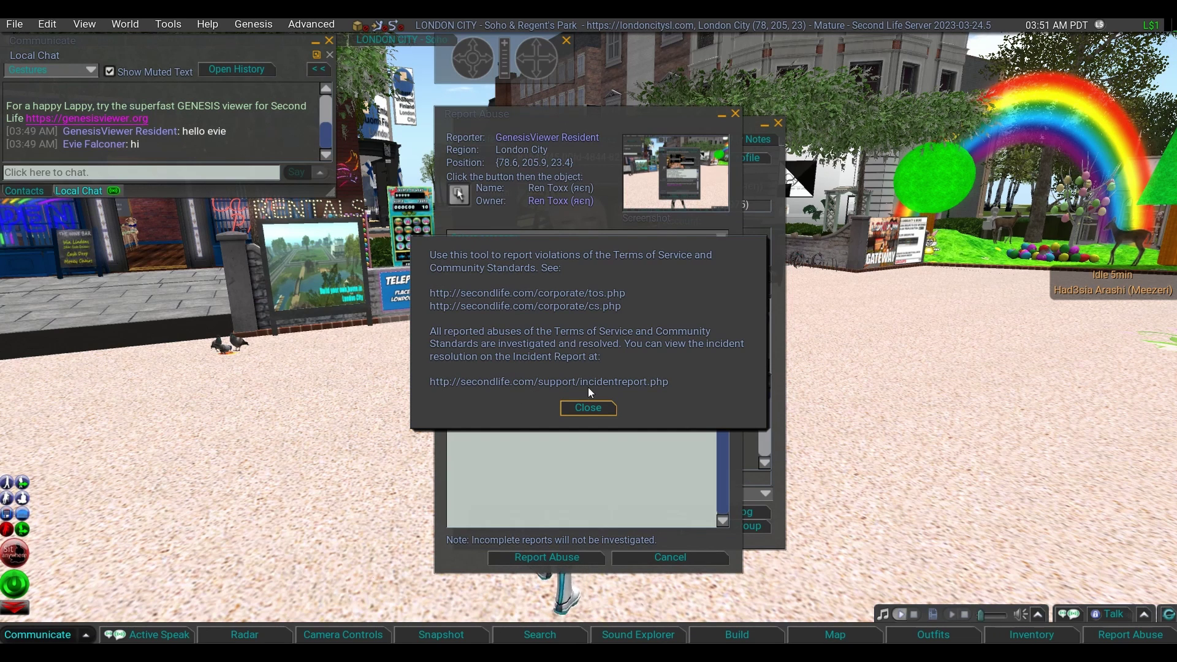
pyautogui.click(577, 409)
pyautogui.click(735, 114)
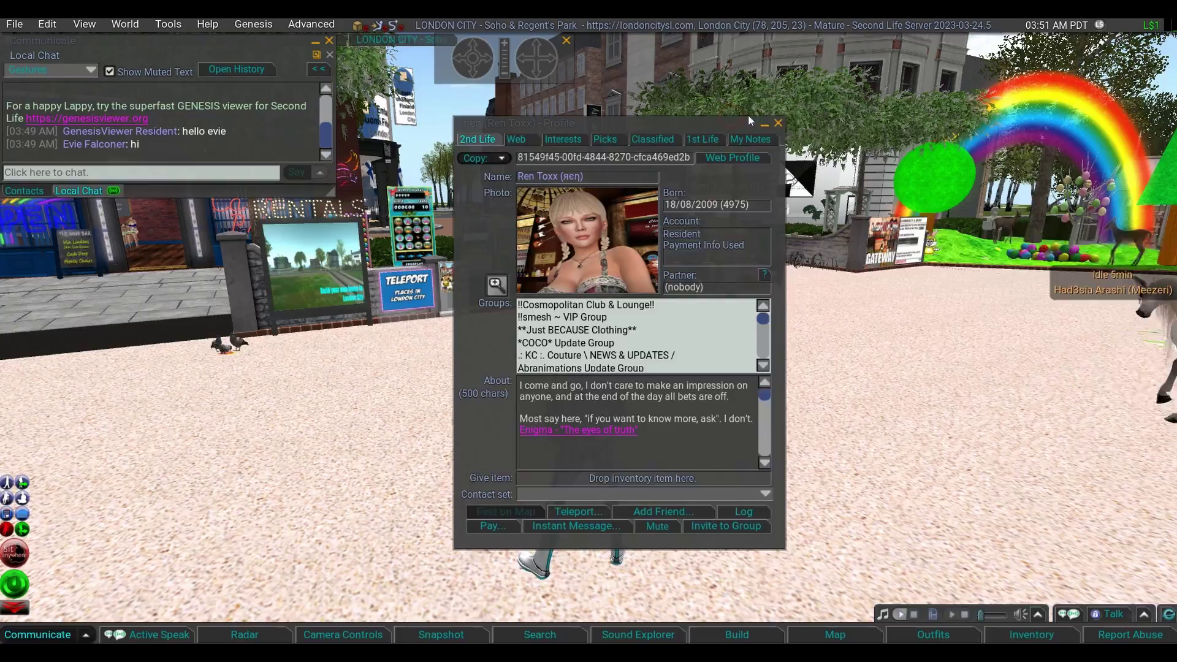
pyautogui.click(779, 125)
# Walk the avatar past the dance signs and turn to face the Genesis Viewer display stand.
pyautogui.press('Right')
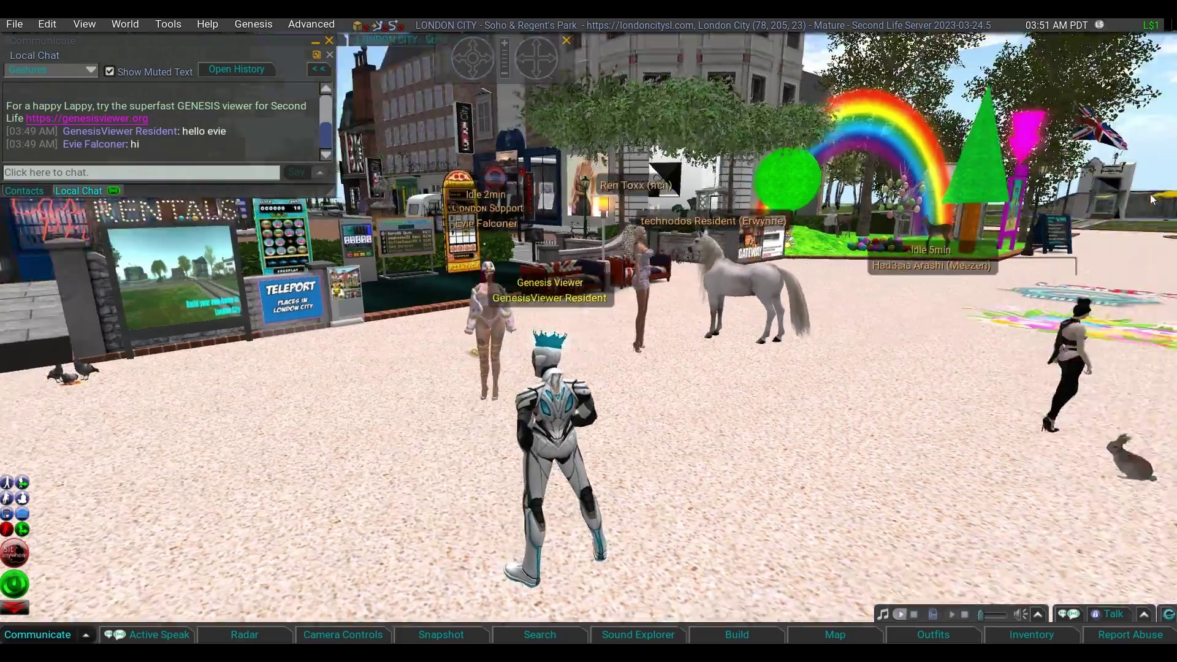
pyautogui.press('Up')
pyautogui.press('Left')
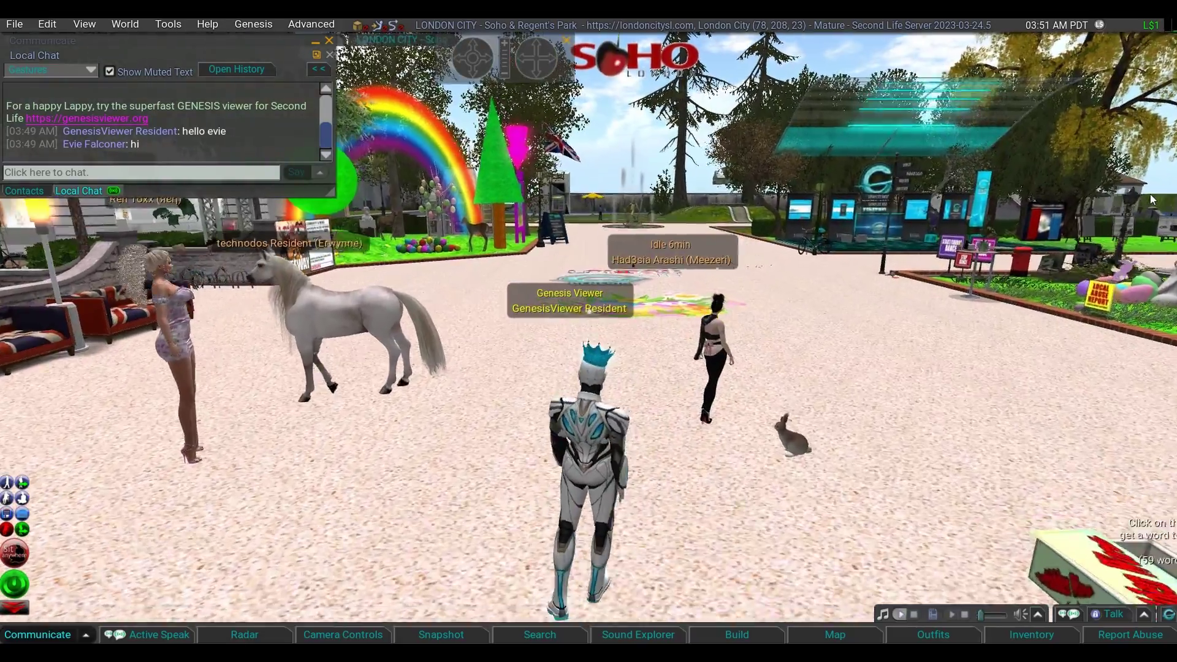
pyautogui.press('Right')
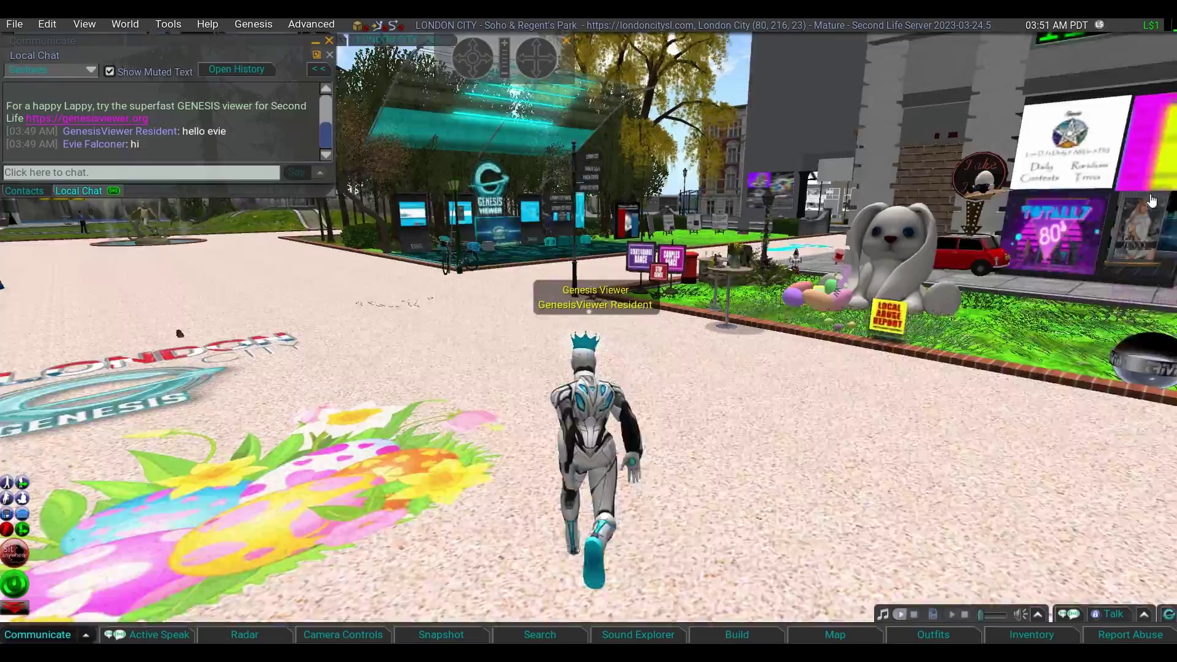
pyautogui.press('Up')
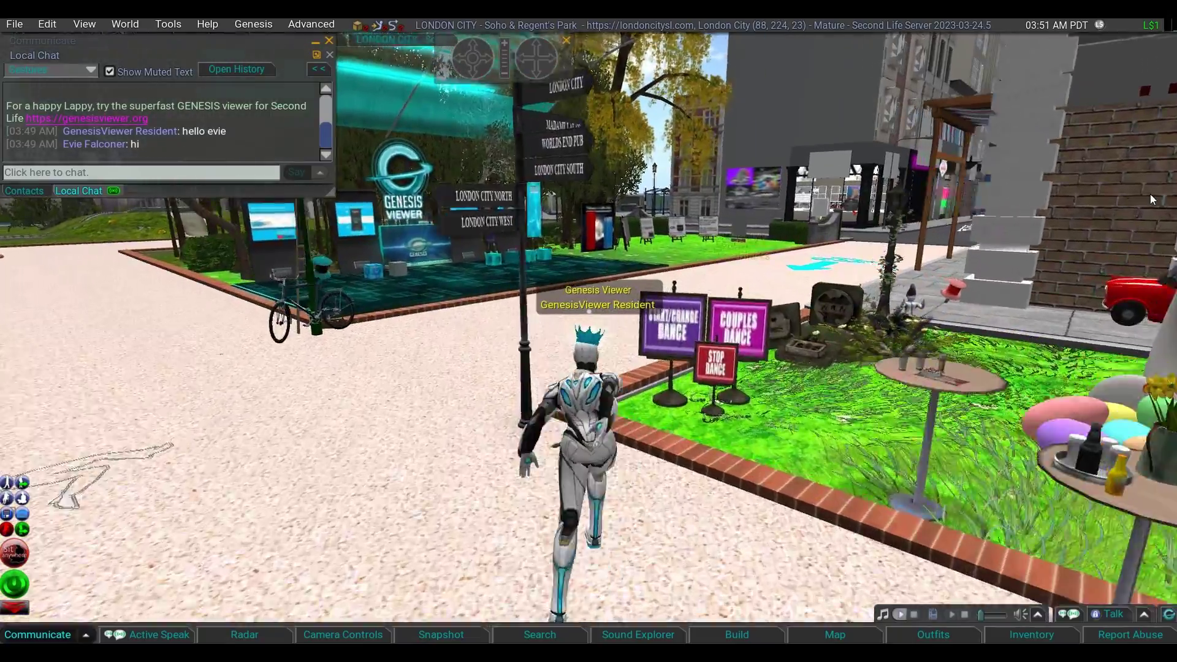
pyautogui.press('Left')
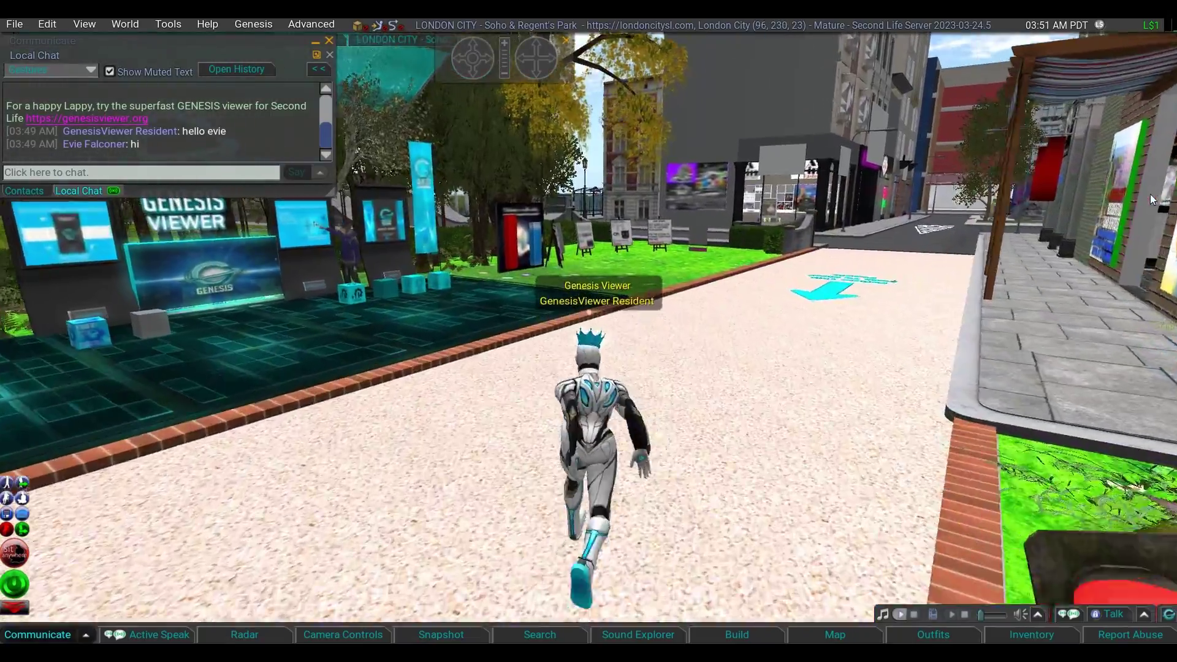
pyautogui.press('Left')
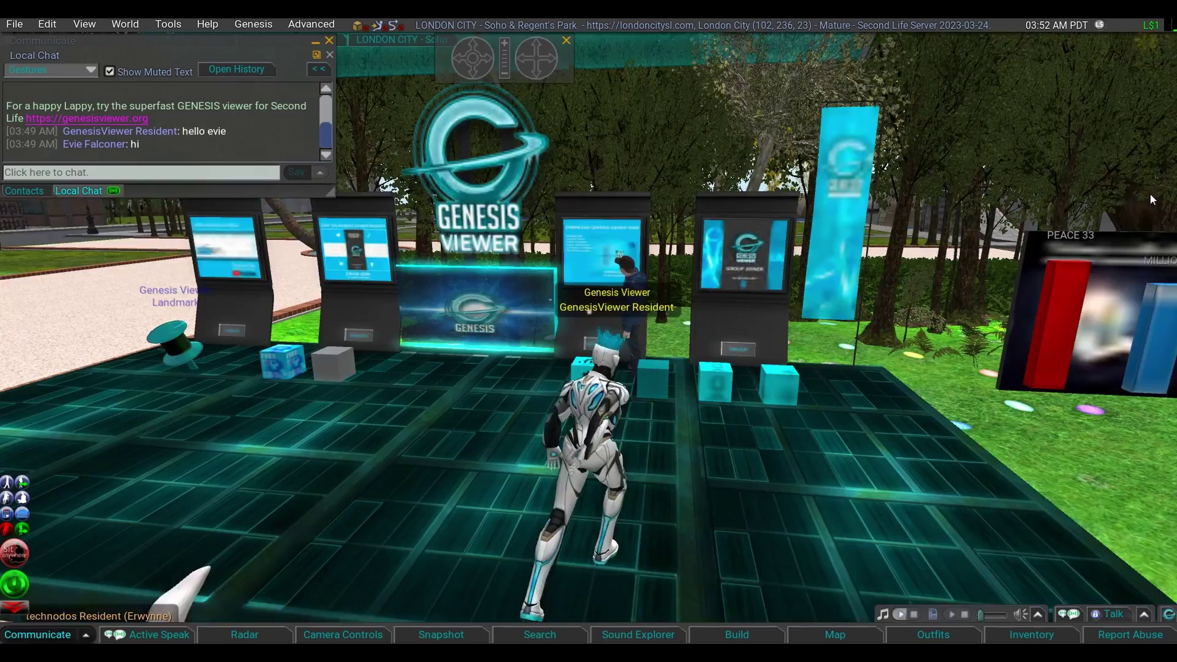
pyautogui.press('Left')
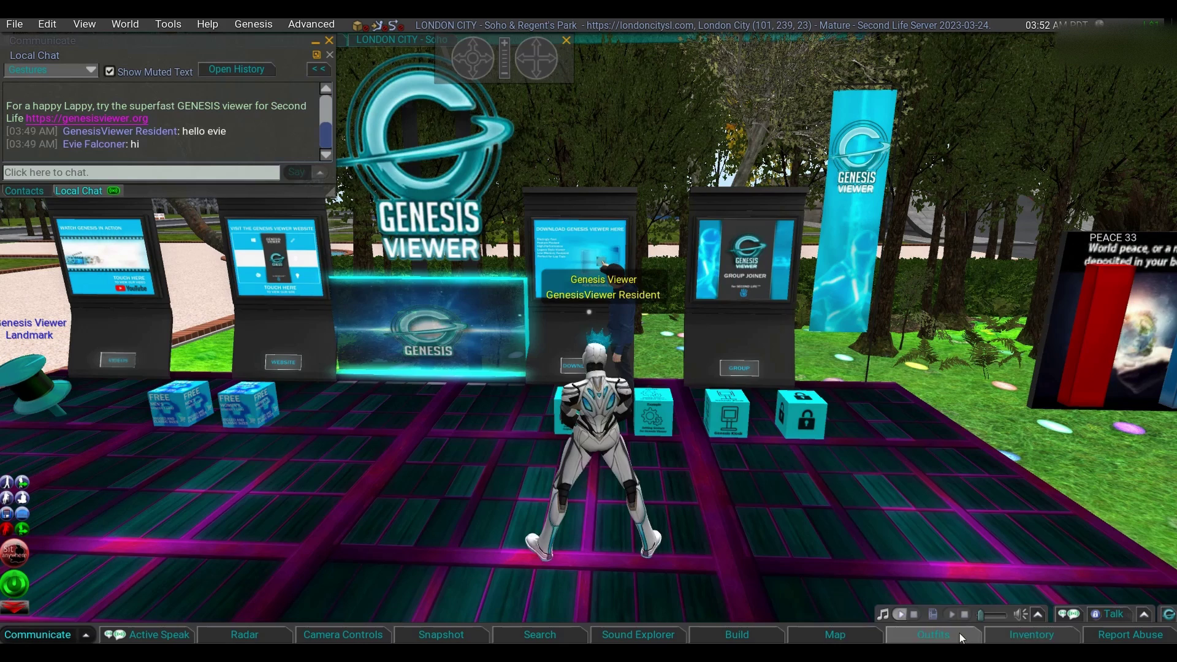
# Copy the London City (102,239,24) SLURL from the world map, then view Preferences' Genesis page.
pyautogui.click(863, 628)
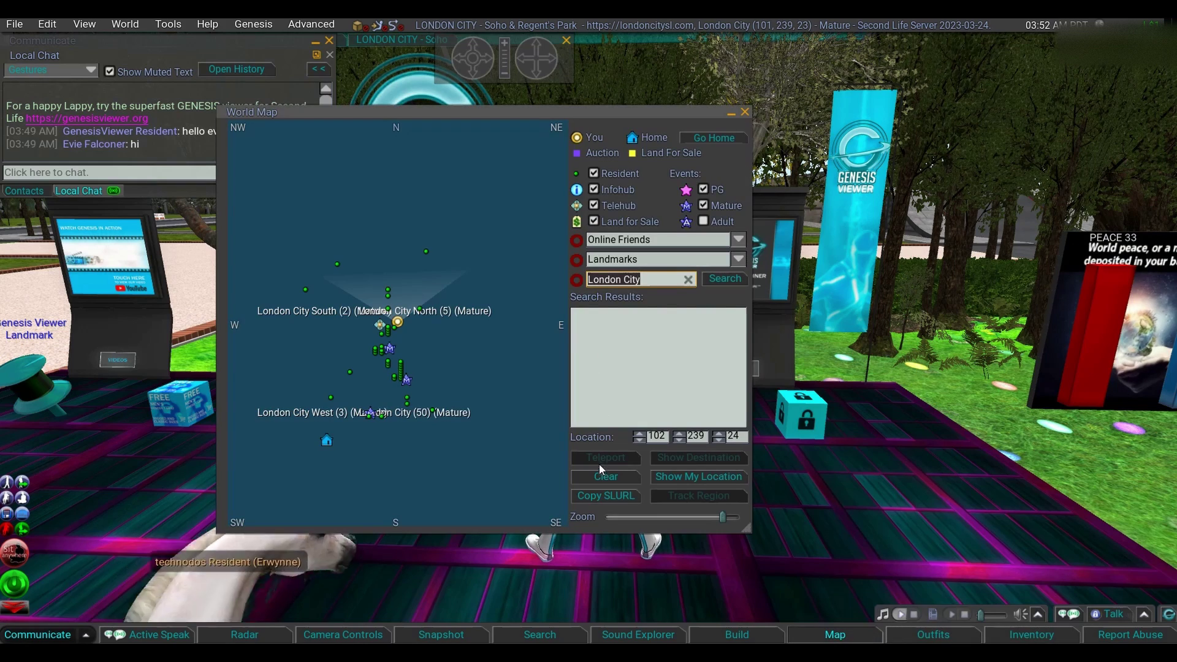
pyautogui.click(606, 496)
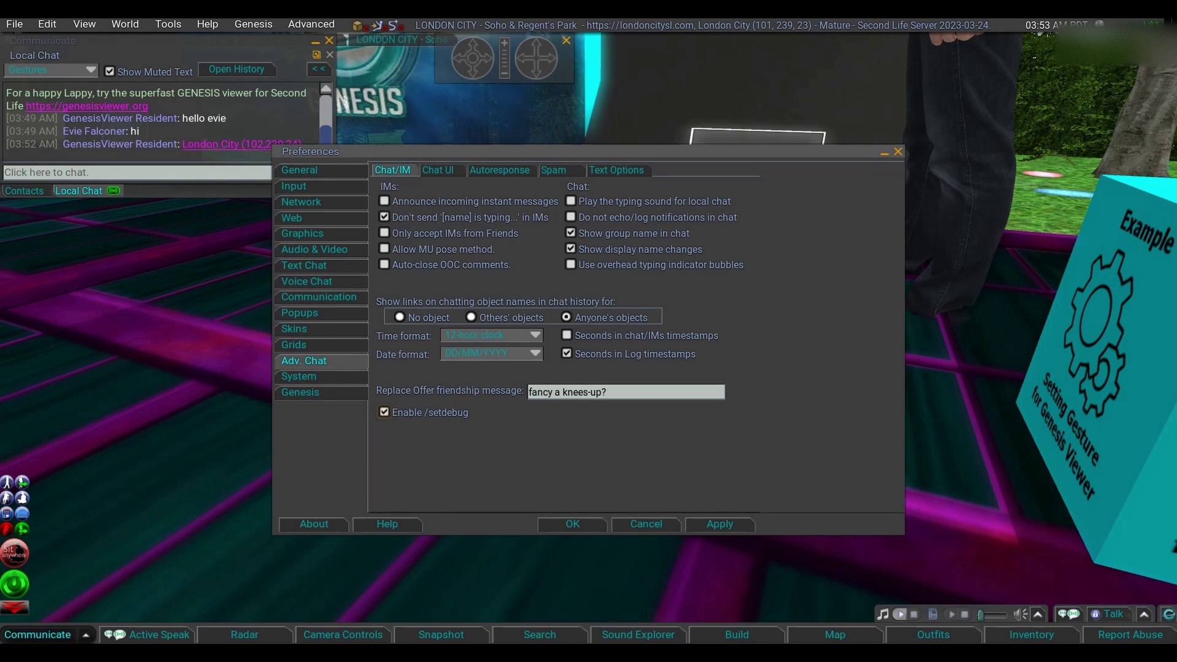
pyautogui.click(323, 394)
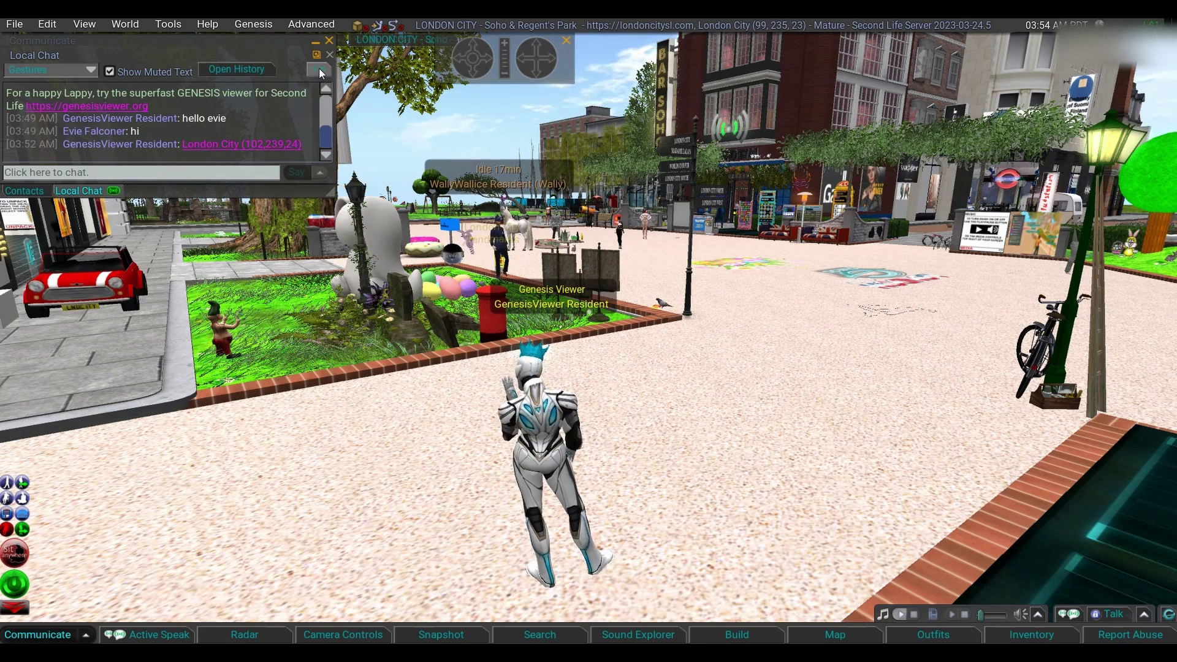
# Enlarge the chat participant list, raise one participant's voice volume to 0.85 and lower another's.
pyautogui.click(317, 75)
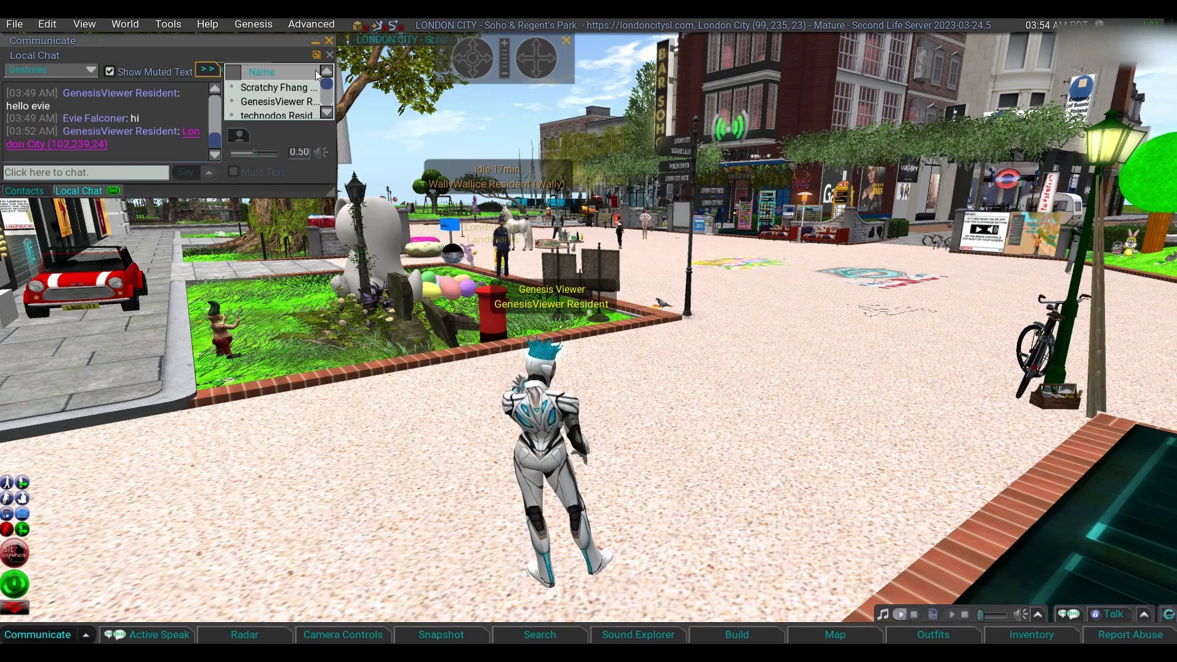
pyautogui.moveTo(325, 195)
pyautogui.mouseDown()
pyautogui.moveTo(461, 365)
pyautogui.moveTo(453, 295)
pyautogui.mouseUp()
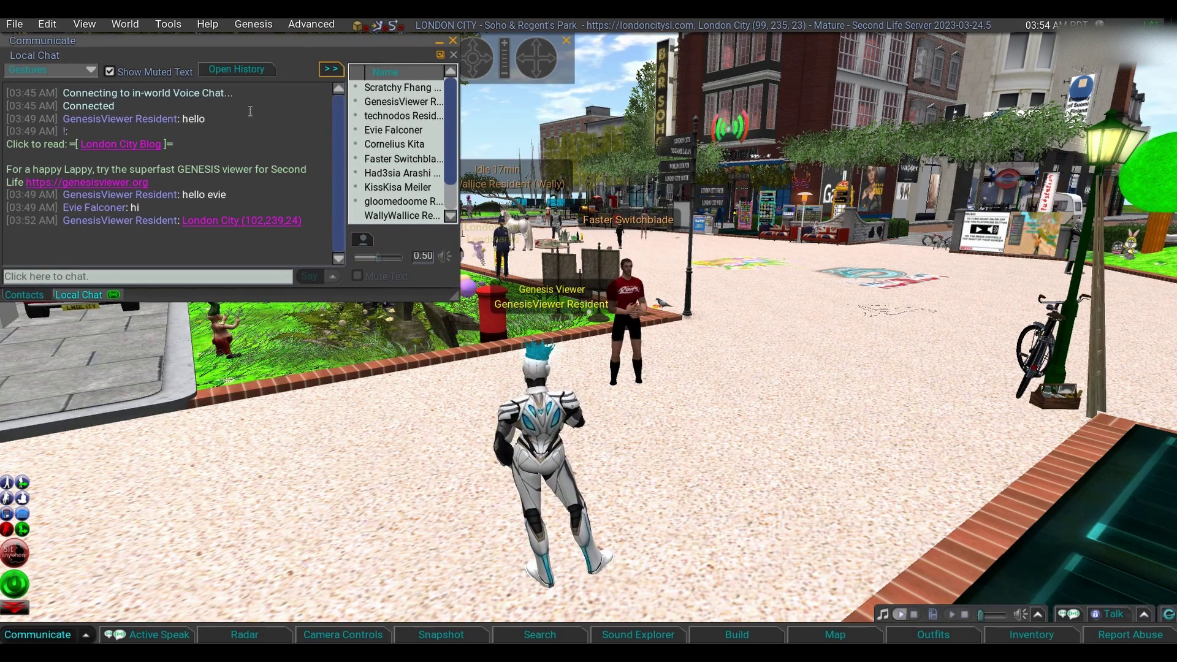
pyautogui.click(395, 88)
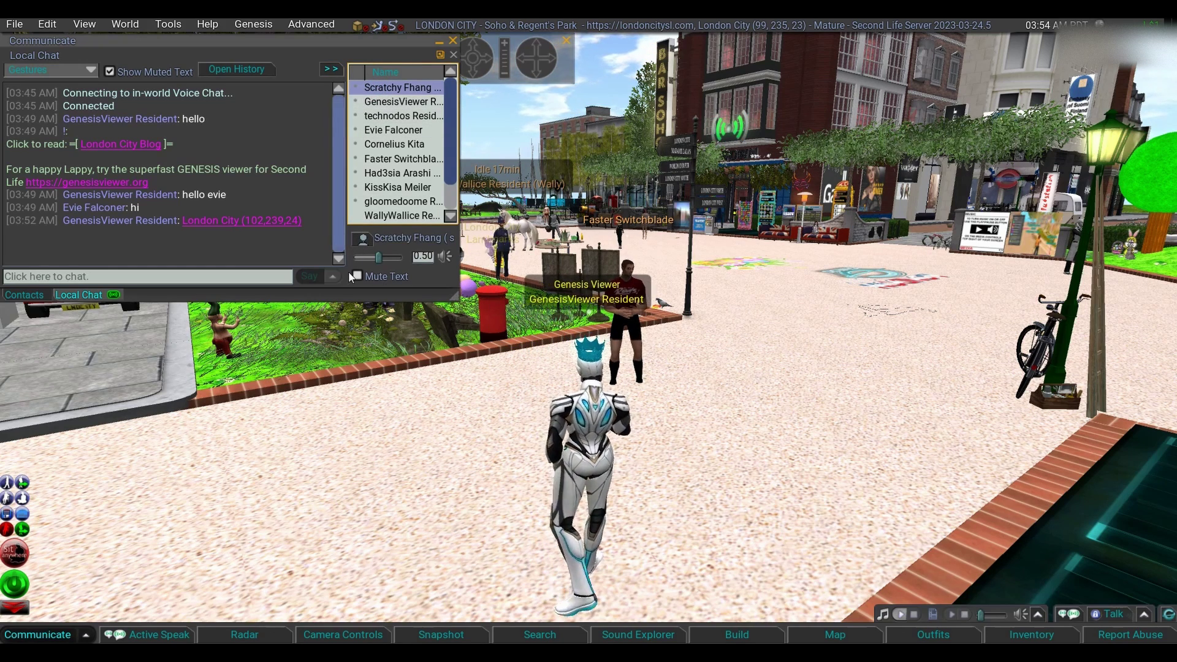
pyautogui.moveTo(379, 257); pyautogui.dragTo(395, 257)
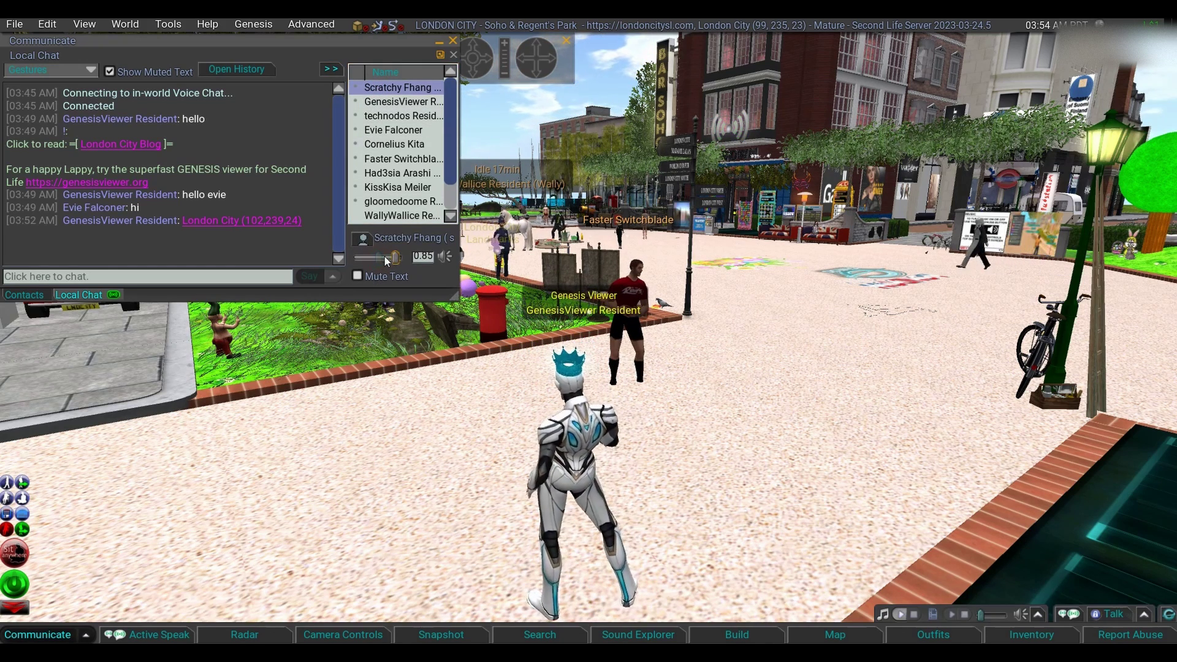
pyautogui.click(381, 131)
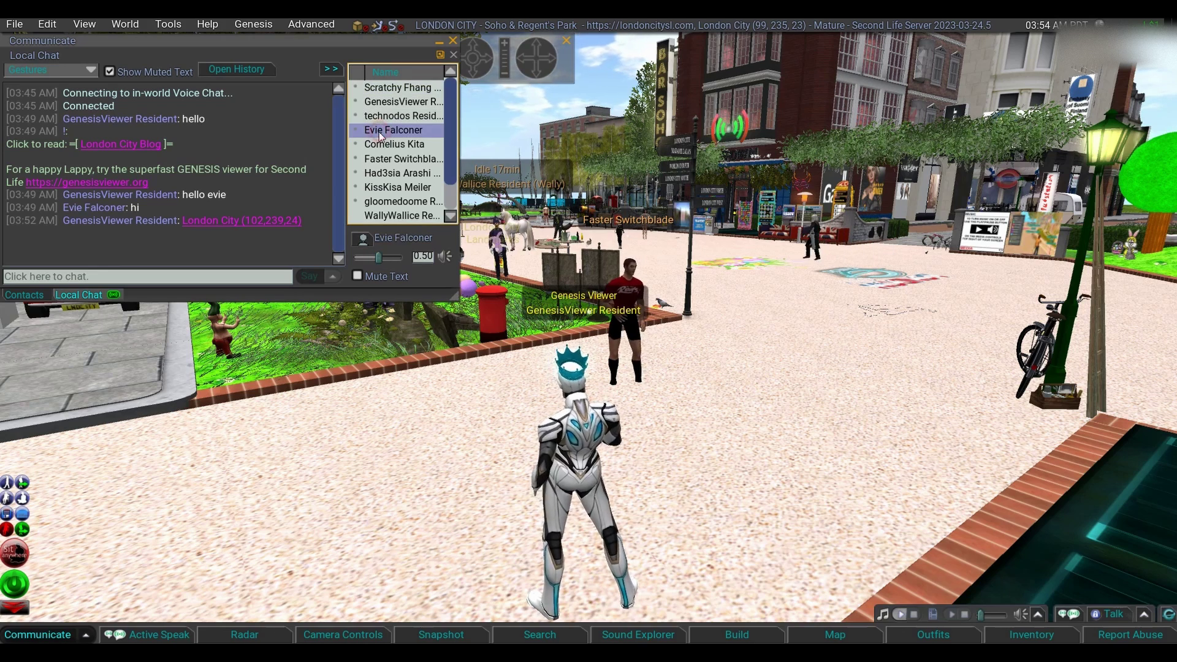
pyautogui.moveTo(381, 260); pyautogui.dragTo(368, 261)
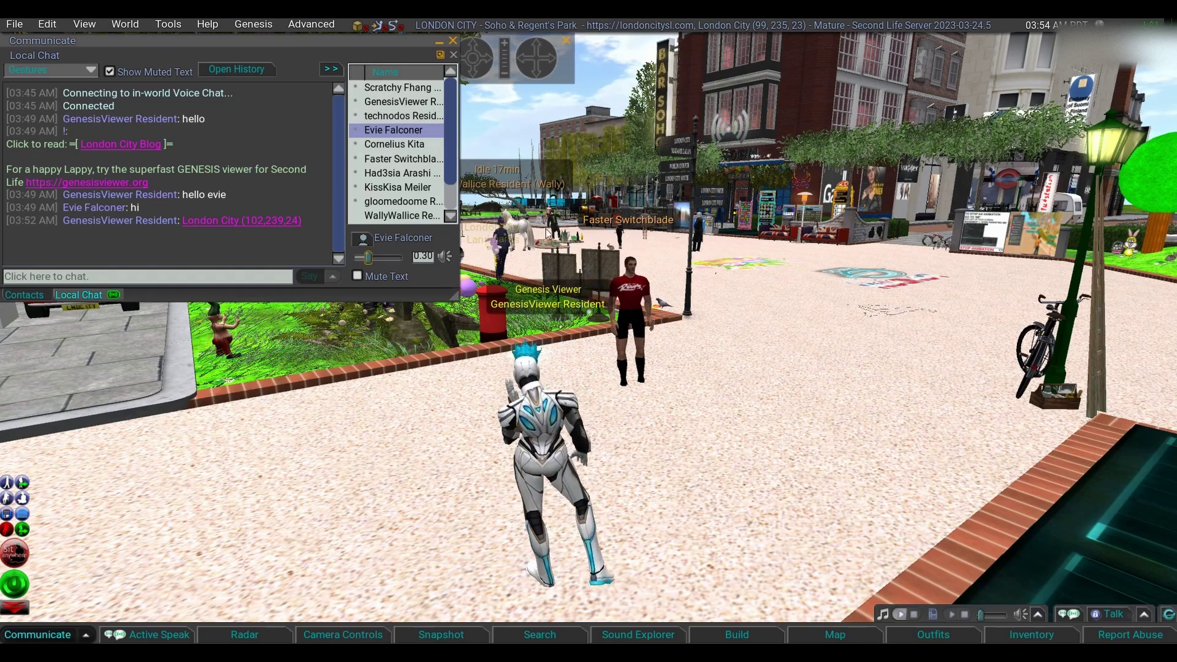
# Move the avatar to a nearby spot and toggle the participant list off and back on.
pyautogui.scroll(3, 587, 333)
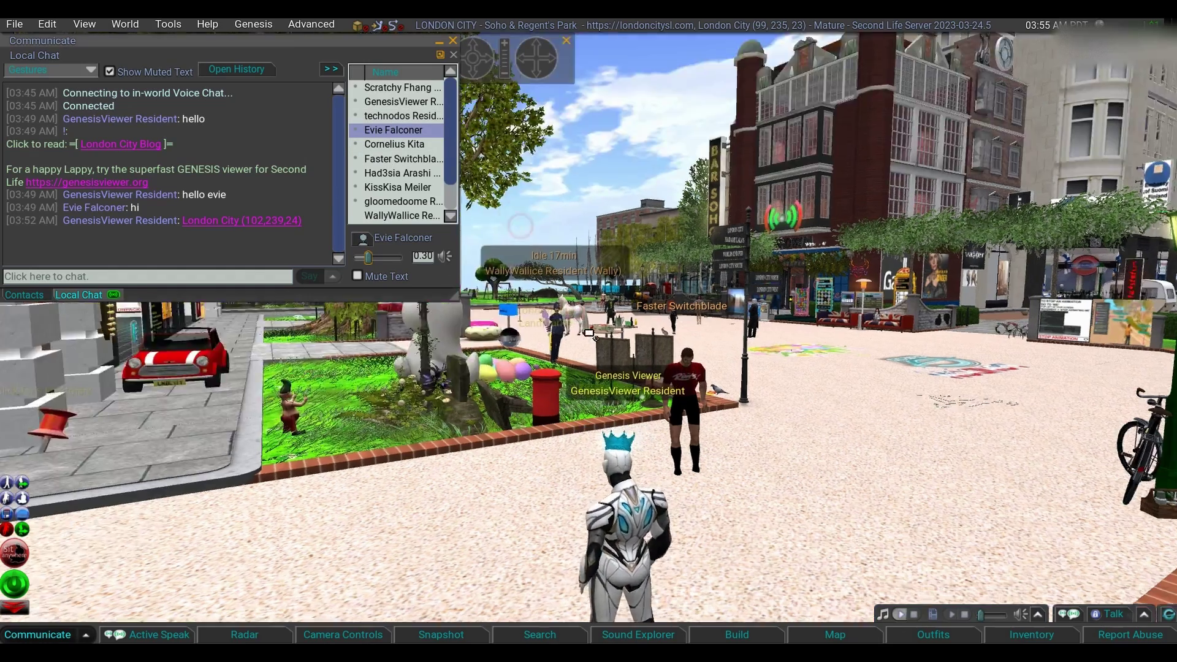
pyautogui.doubleClick(589, 333)
pyautogui.click(331, 69)
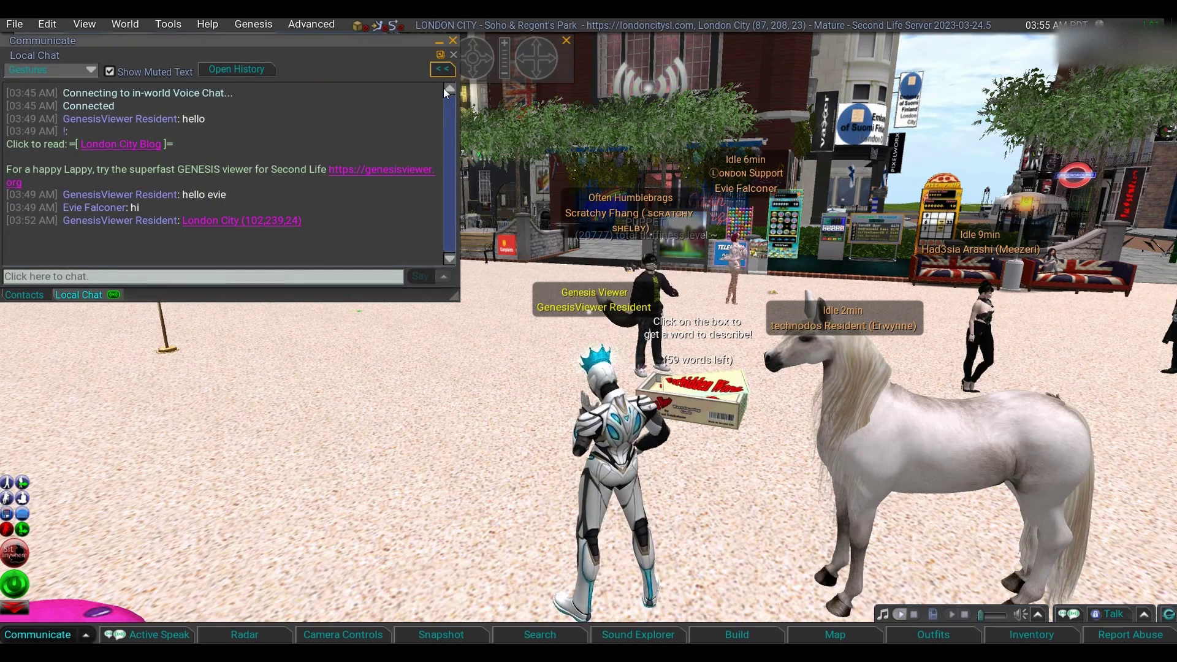
pyautogui.click(442, 69)
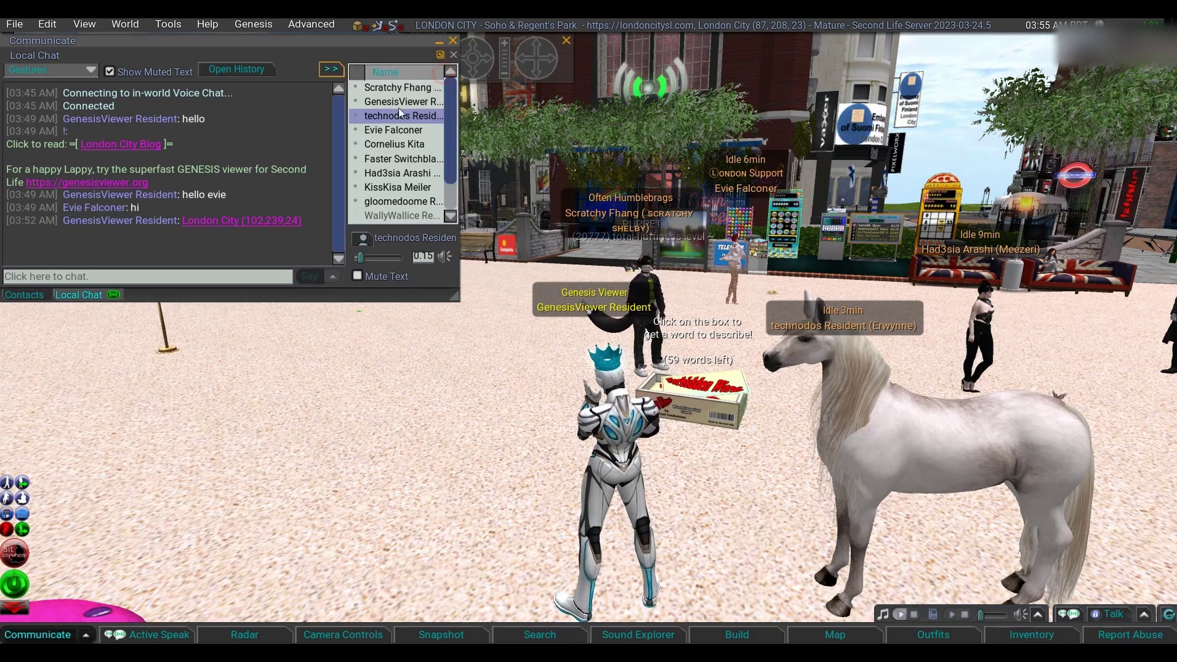